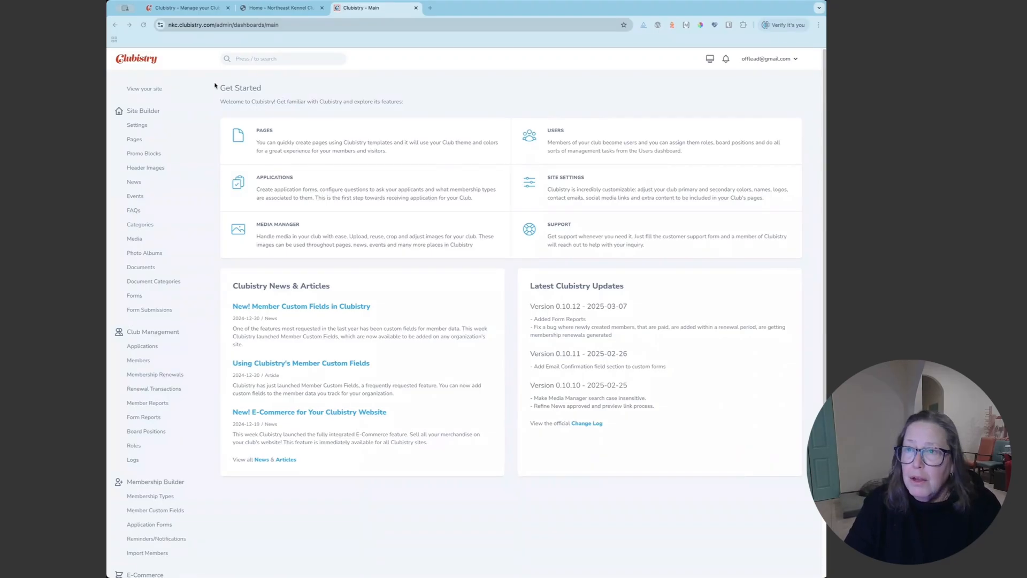
# From the club's public home page, enter the admin area and open the site's general settings
pyautogui.click(278, 7)
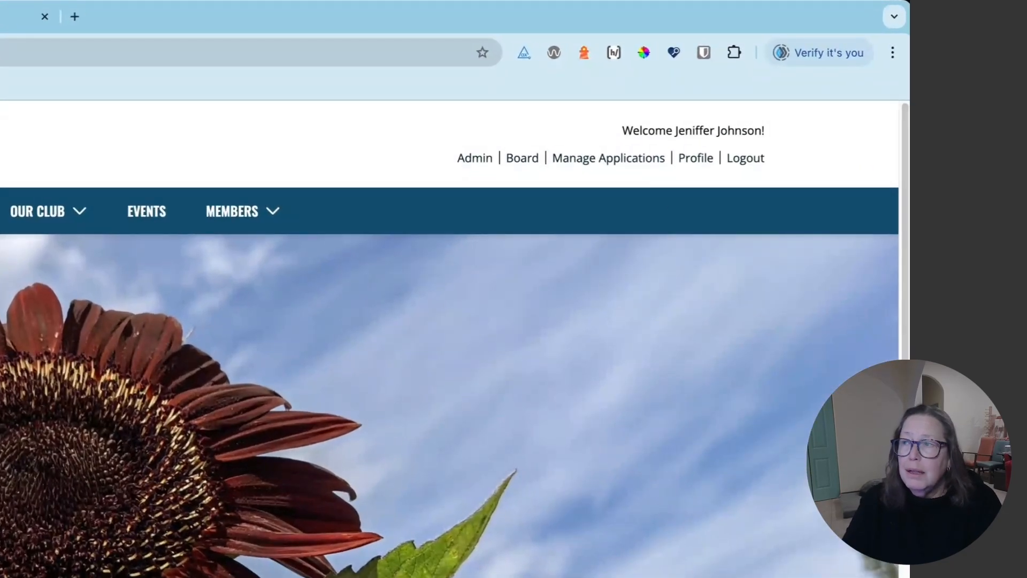
pyautogui.click(468, 159)
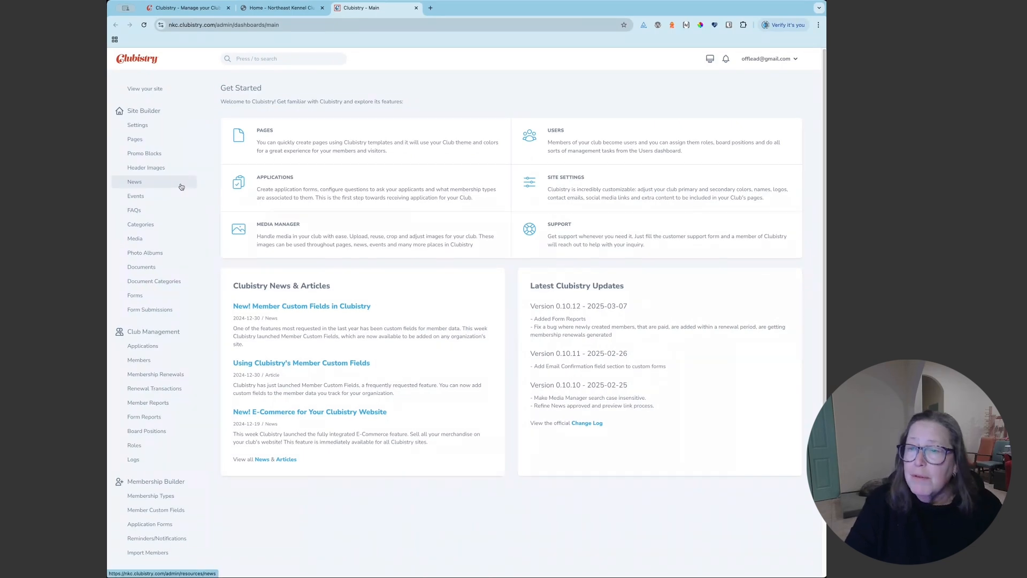
pyautogui.click(150, 126)
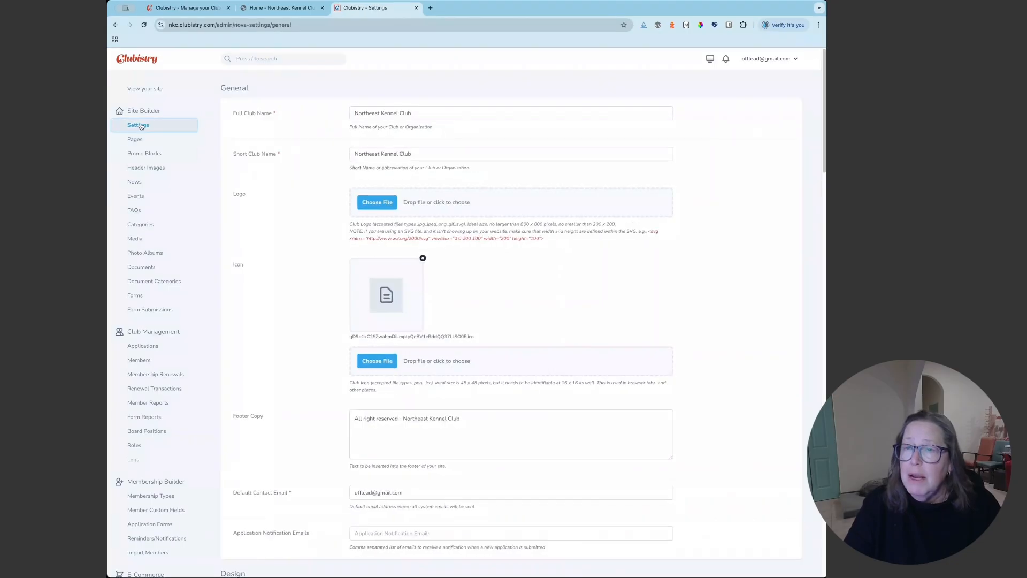
pyautogui.click(141, 126)
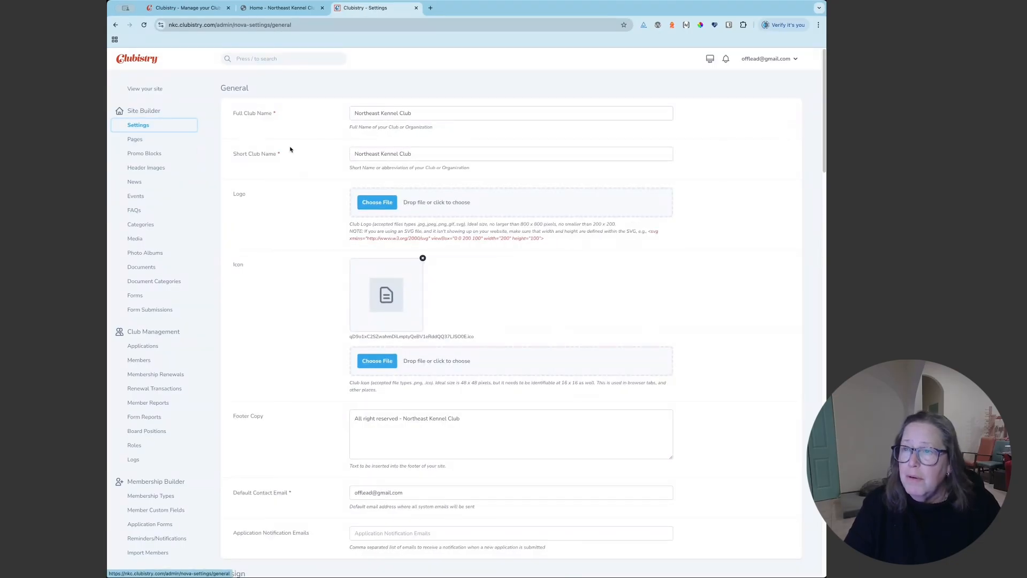
# Set the short club name to NKC, leaving the full club name as it is
pyautogui.moveTo(419, 114); pyautogui.dragTo(345, 115)
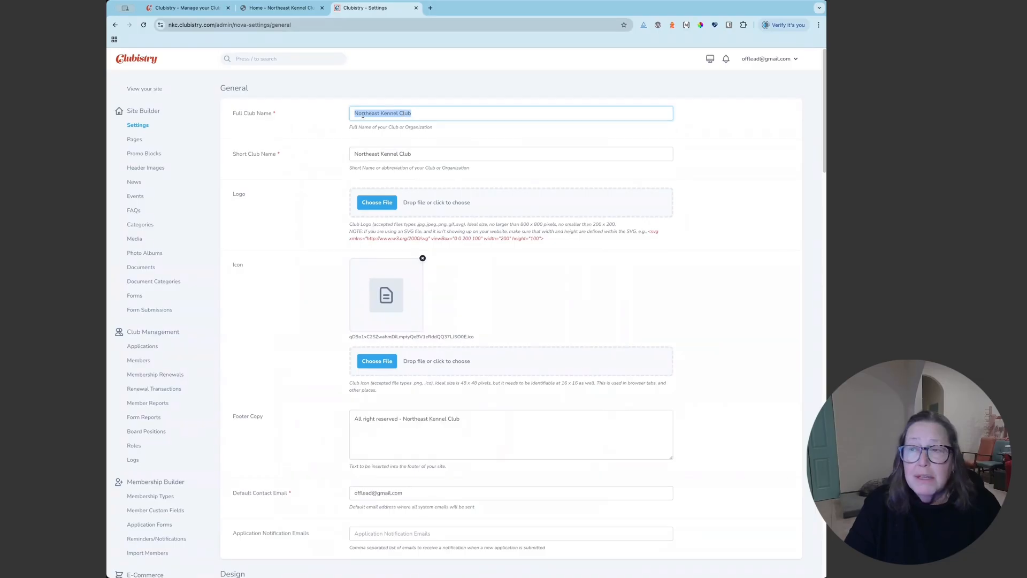
pyautogui.click(432, 113)
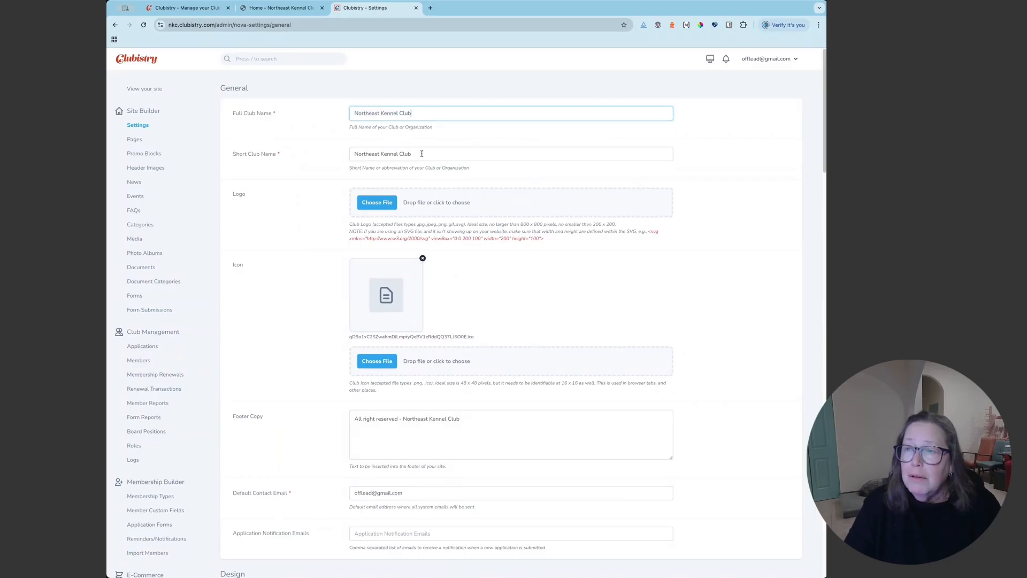
pyautogui.moveTo(421, 153); pyautogui.dragTo(343, 154)
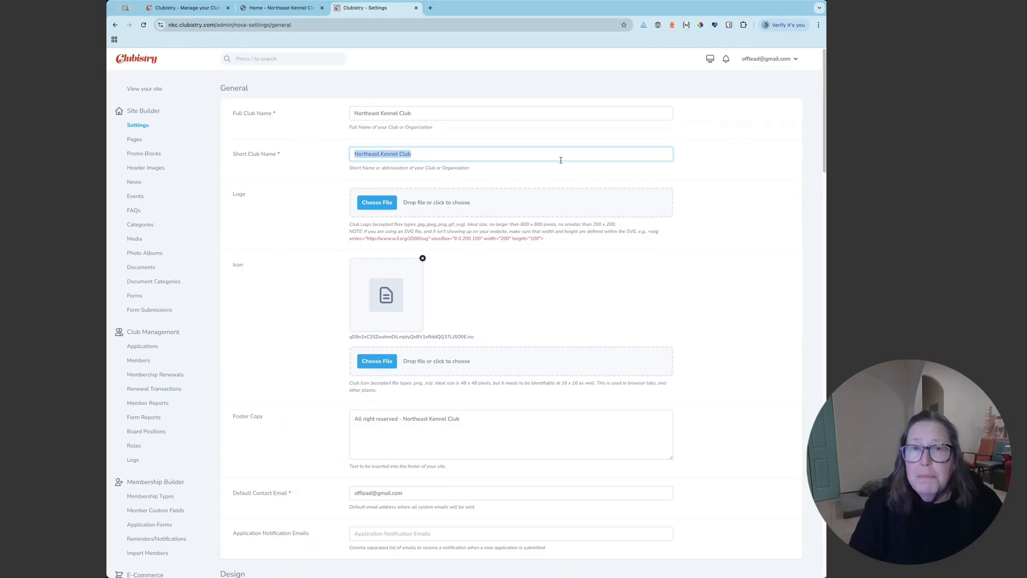
pyautogui.write('NKC')
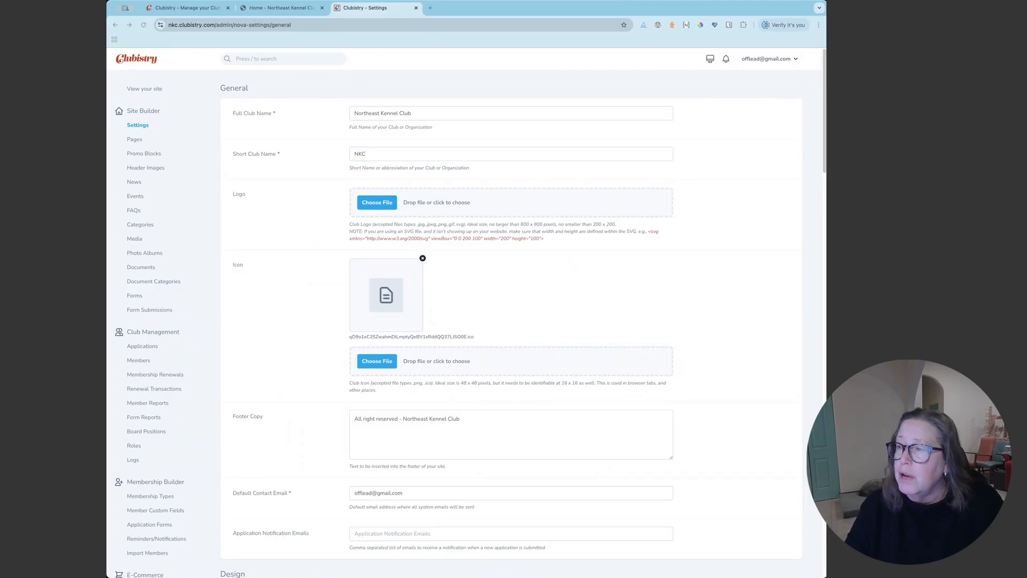
# Add nkc_logo.png as the club logo and favicon.svg as the club icon
pyautogui.moveTo(458, 206); pyautogui.dragTo(421, 209)
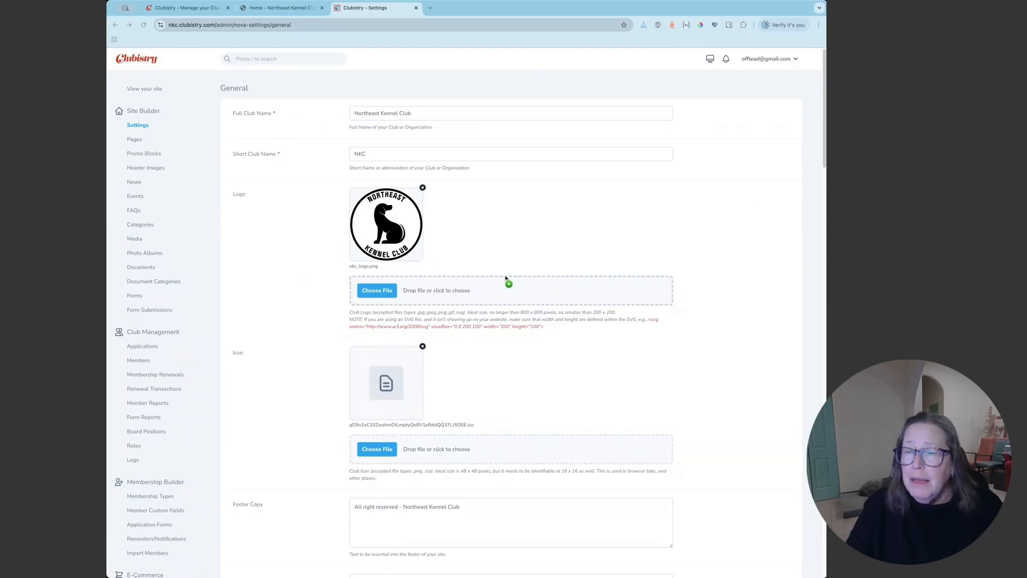
pyautogui.moveTo(402, 371); pyautogui.dragTo(379, 385)
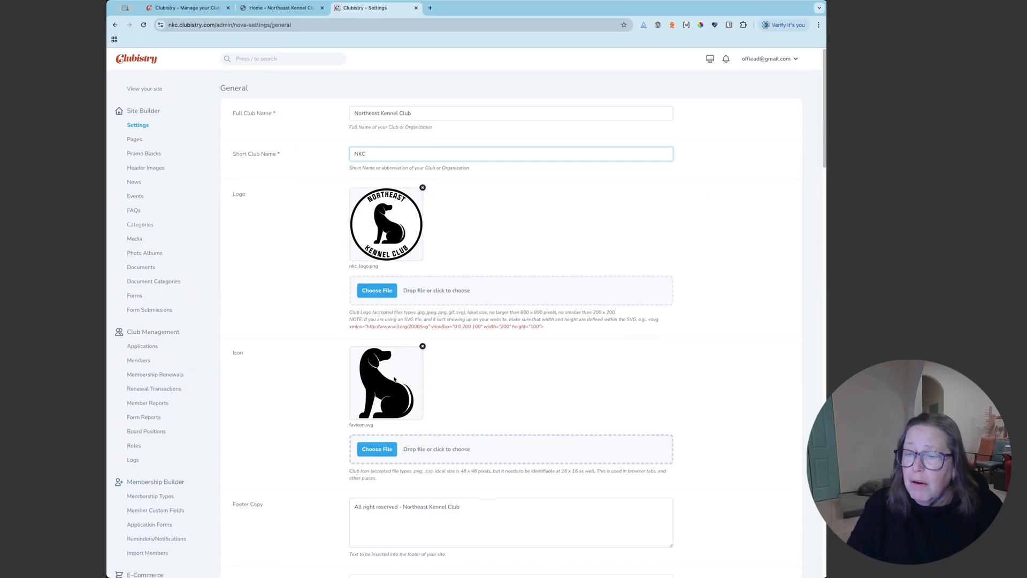
# Compare the footer copy in the settings with the footer text on the club's public home page
pyautogui.scroll(-3, 294, 361)
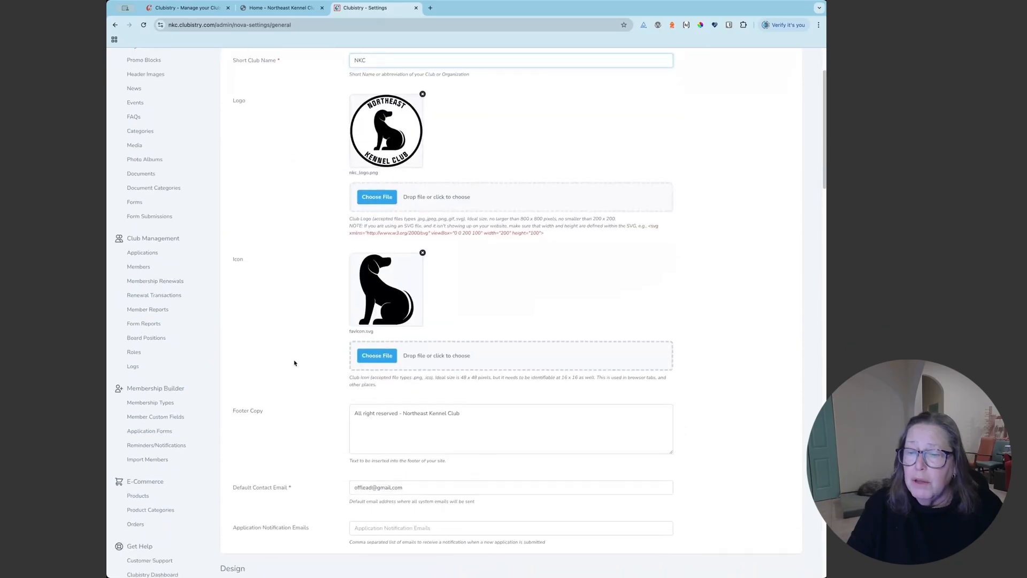
pyautogui.moveTo(459, 349); pyautogui.dragTo(351, 348)
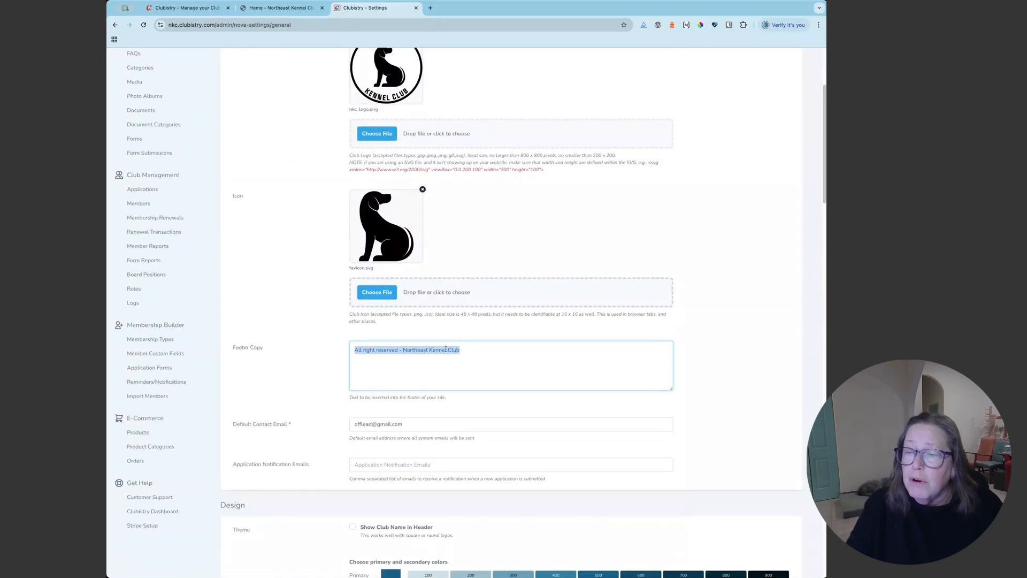
pyautogui.click(267, 8)
pyautogui.scroll(-10, 417, 389)
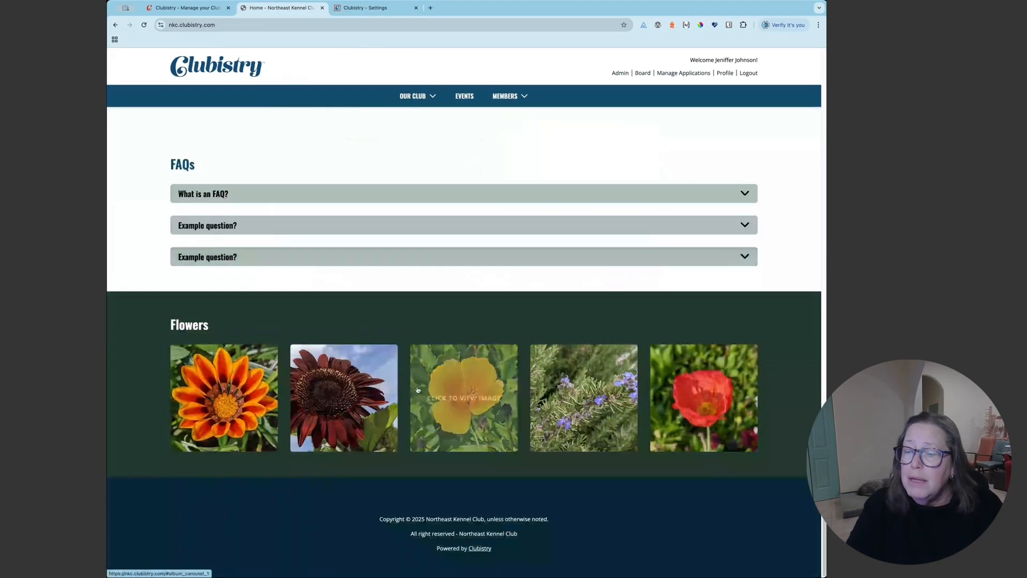
pyautogui.moveTo(412, 534); pyautogui.dragTo(524, 538)
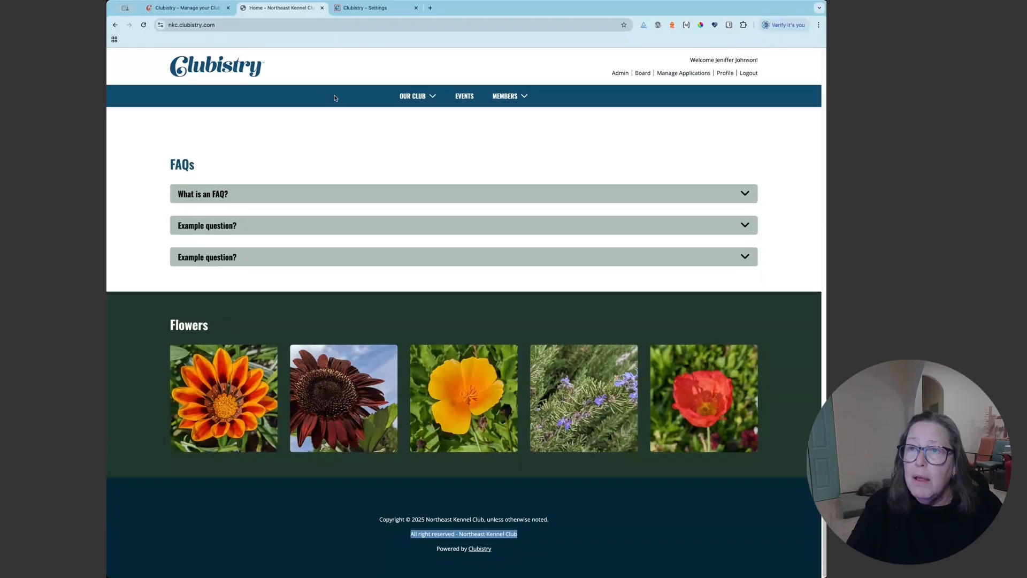
# Return to the settings and examine the default contact email and application notification emails fields
pyautogui.click(365, 8)
pyautogui.click(308, 321)
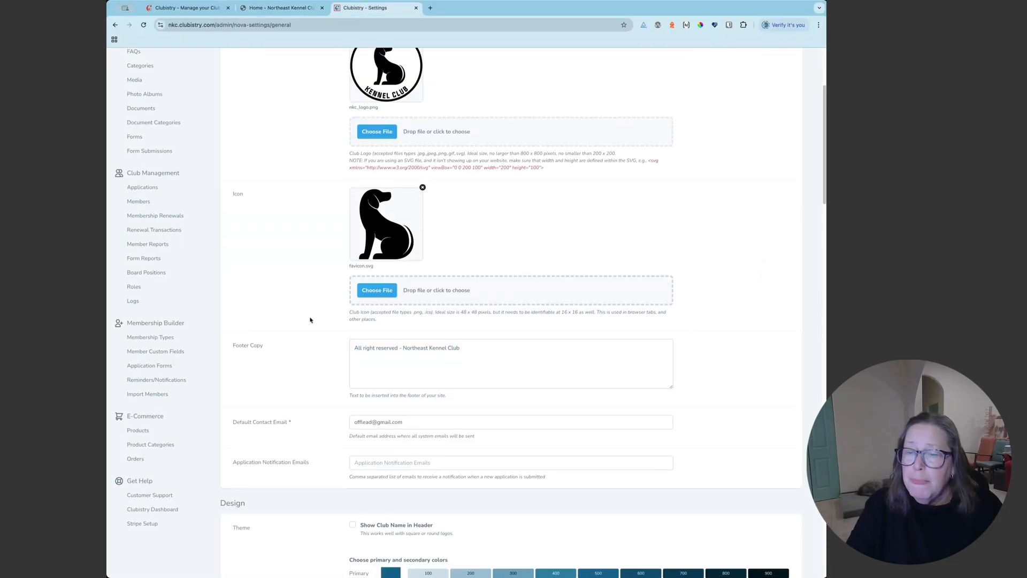
pyautogui.scroll(-2, 310, 319)
pyautogui.moveTo(404, 357); pyautogui.dragTo(344, 359)
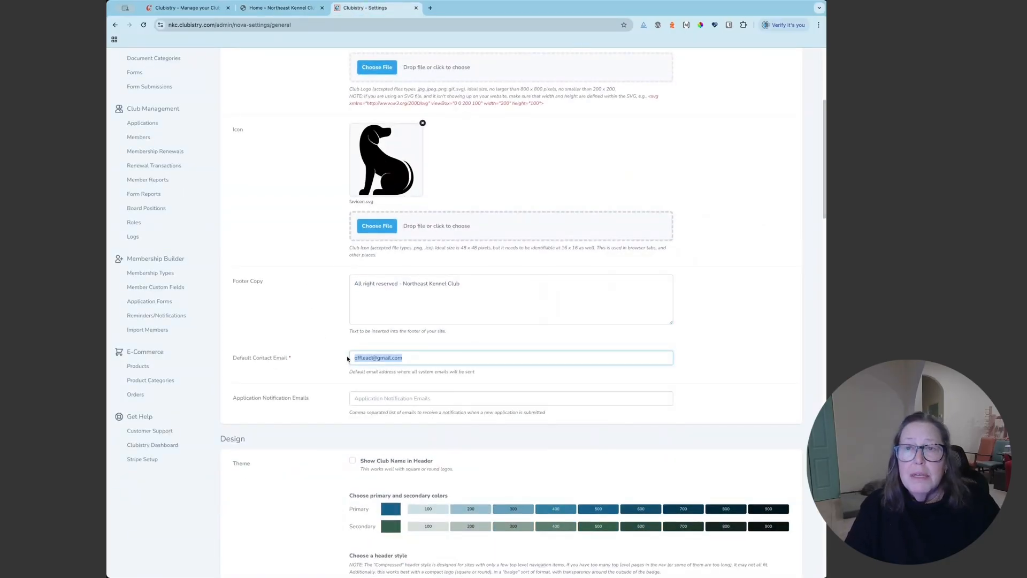
pyautogui.moveTo(404, 358); pyautogui.dragTo(346, 360)
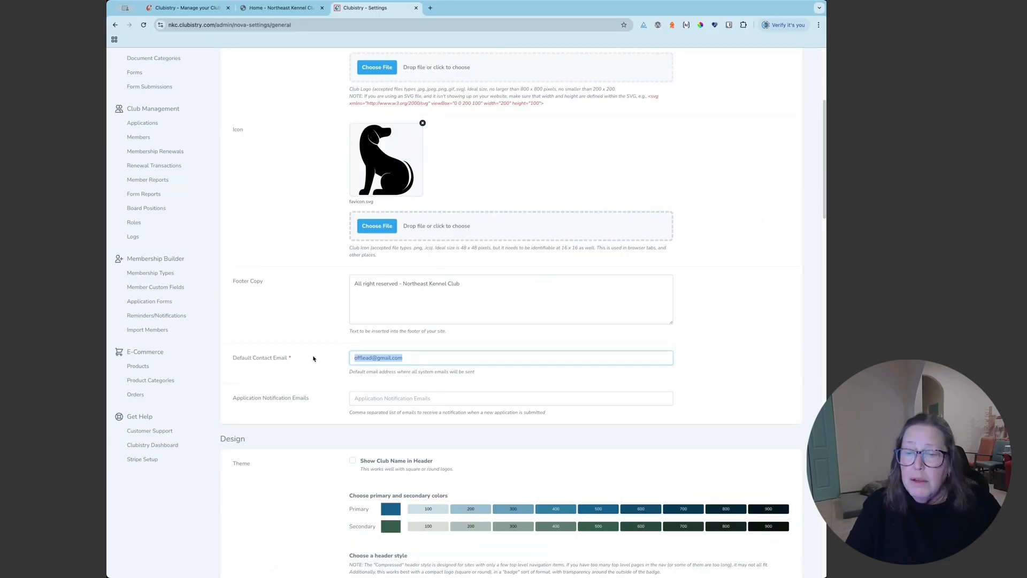
pyautogui.scroll(-1, 342, 380)
pyautogui.click(383, 397)
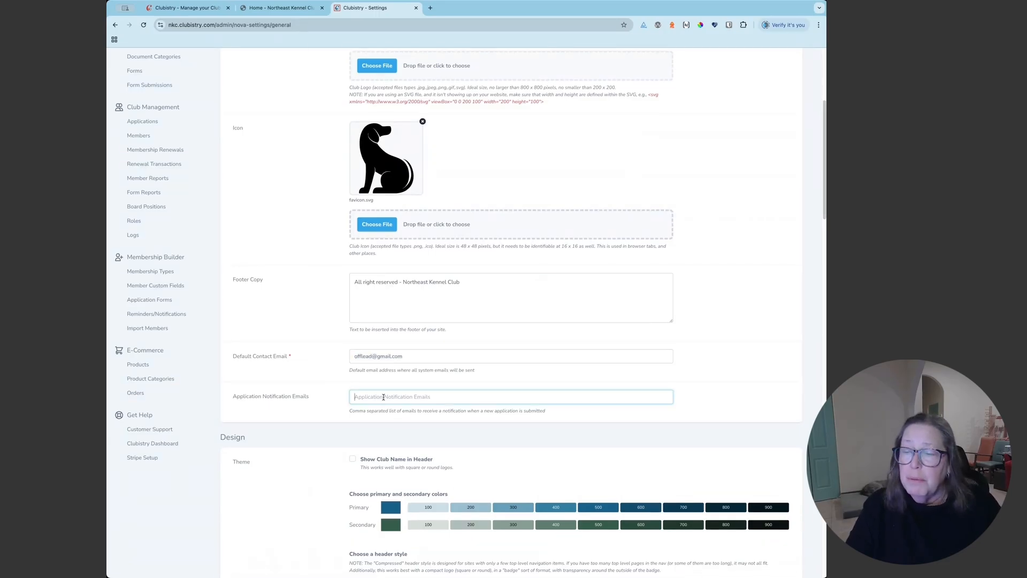
# In the design theme, set the primary color to a brighter blue and the secondary color to purple
pyautogui.scroll(-2, 321, 369)
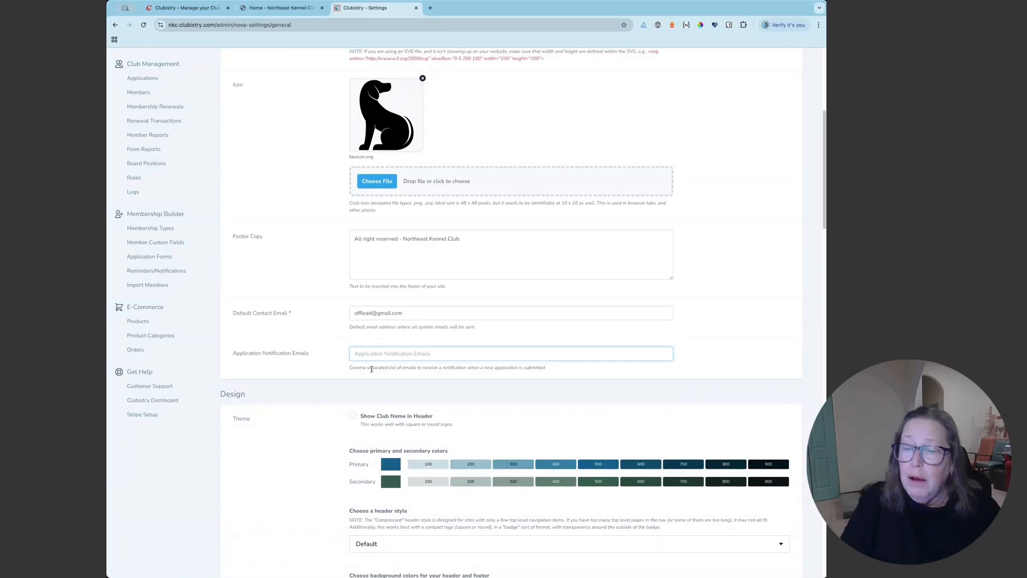
pyautogui.scroll(-1, 367, 364)
pyautogui.scroll(-5, 356, 371)
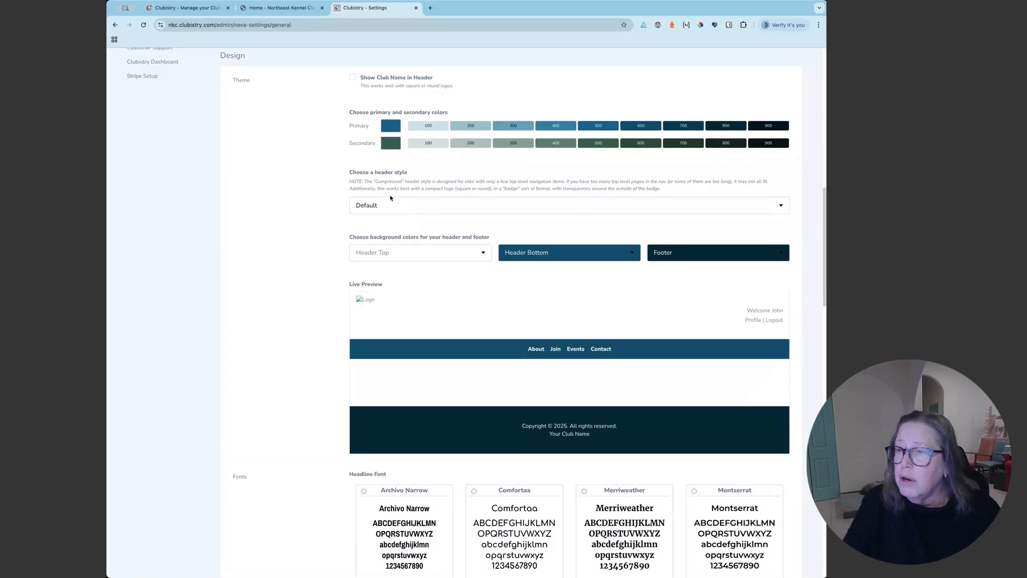
pyautogui.click(390, 198)
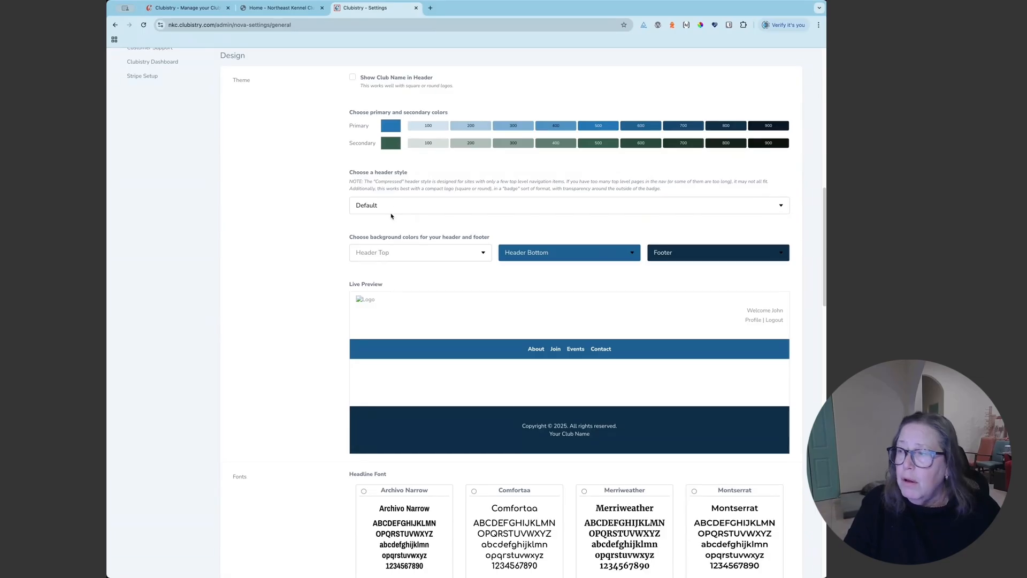
pyautogui.click(391, 216)
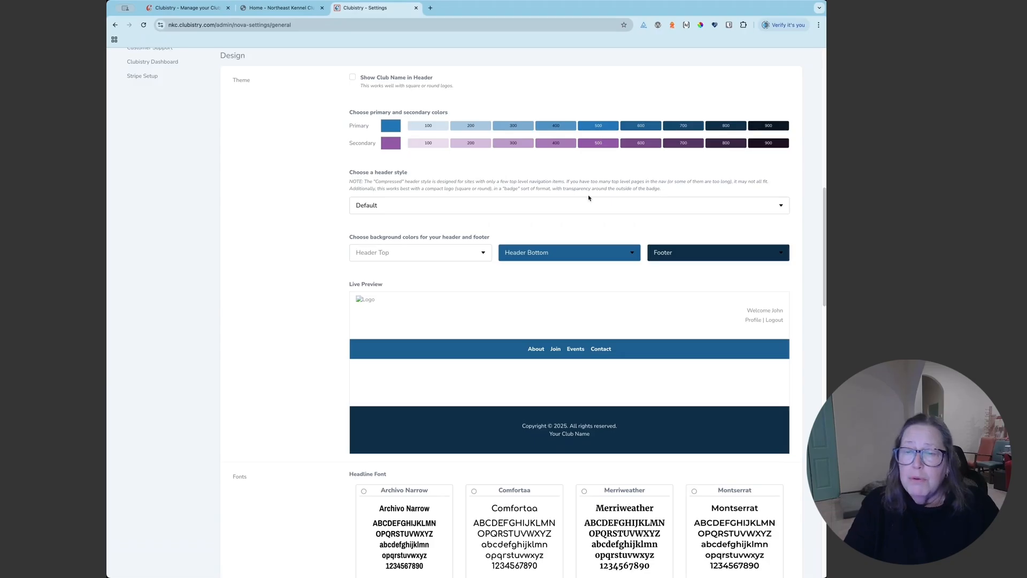
# Save the site settings and check the uploaded logo in the theme's live preview
pyautogui.click(498, 205)
pyautogui.click(498, 205)
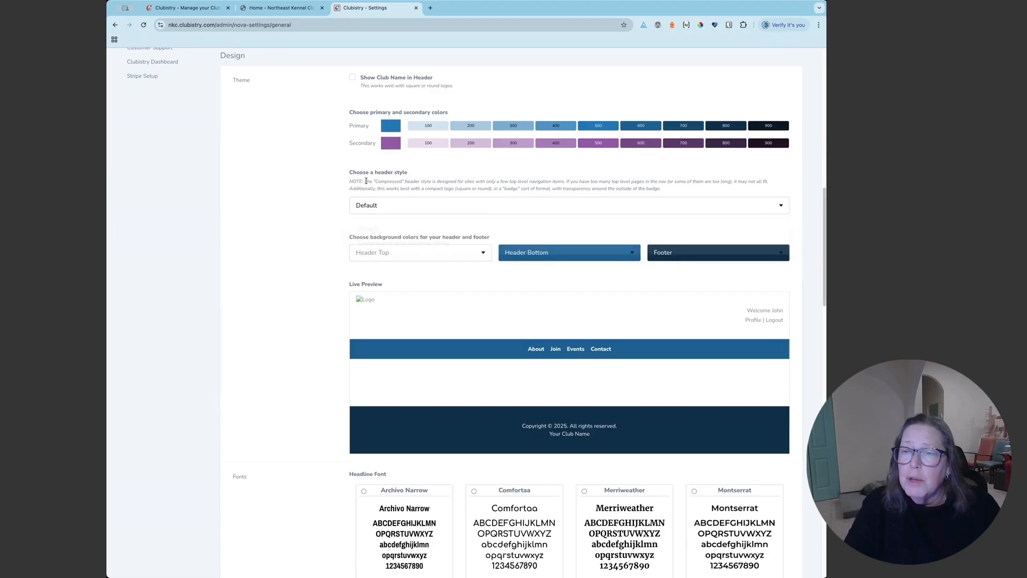
pyautogui.scroll(-15, 328, 182)
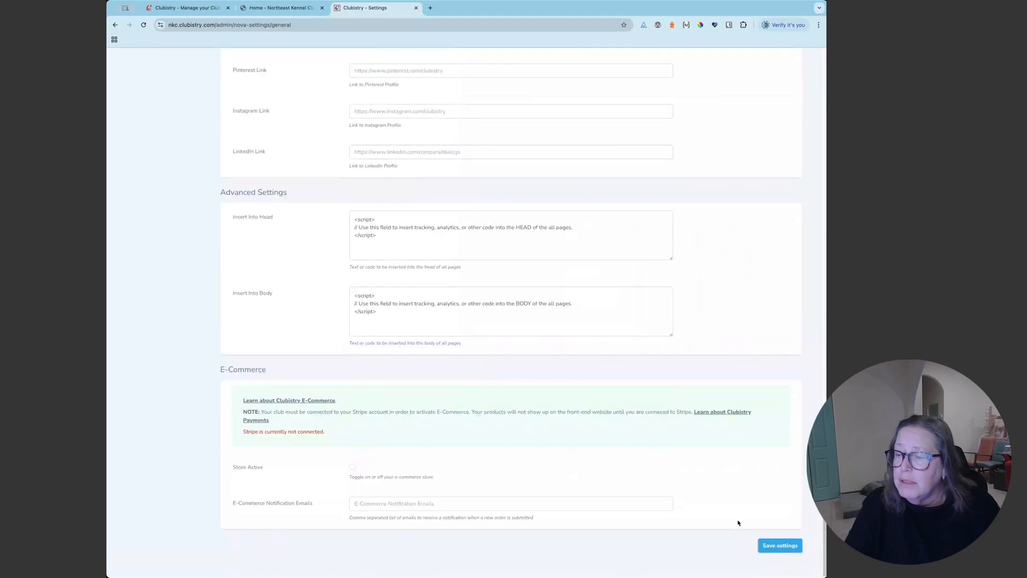
pyautogui.click(772, 546)
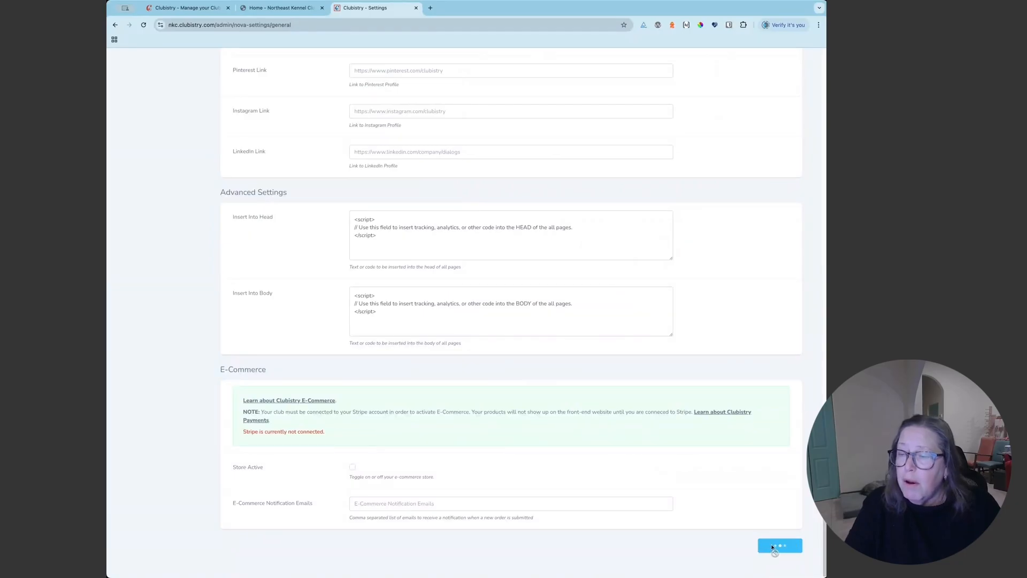
pyautogui.scroll(10, 743, 310)
pyautogui.scroll(8, 741, 314)
pyautogui.scroll(-10, 741, 314)
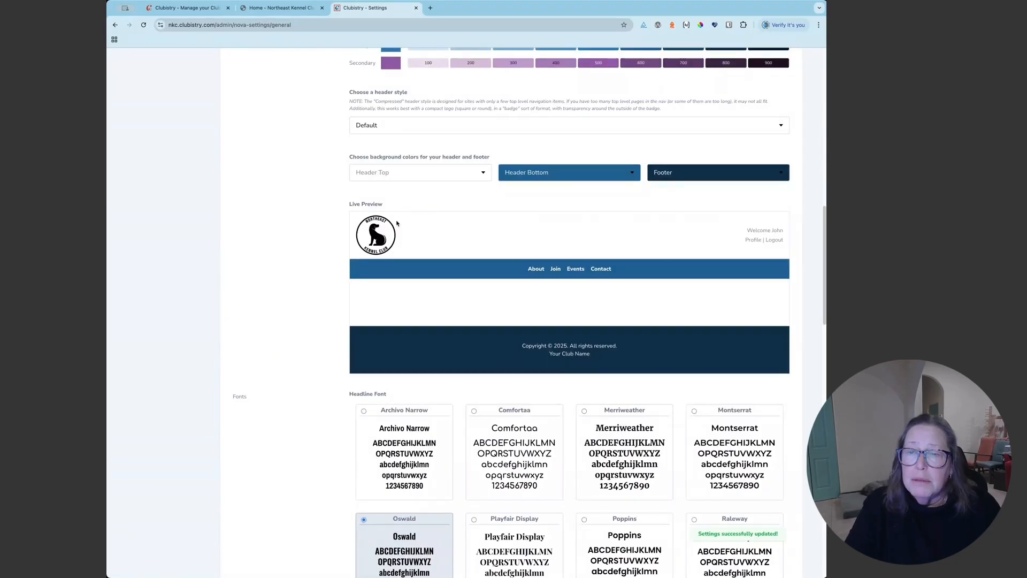
pyautogui.scroll(2, 390, 191)
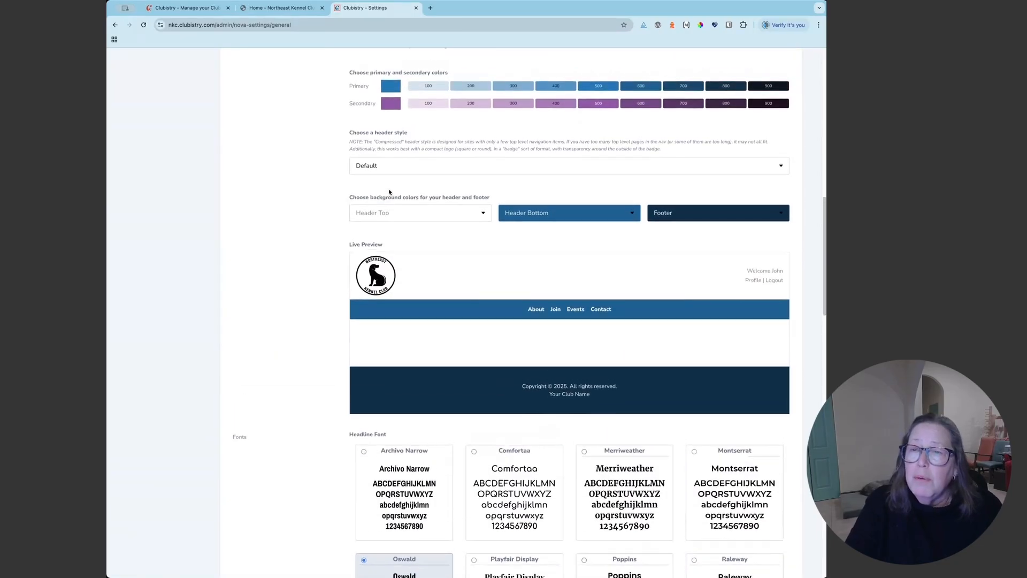
# Apply the Compressed with Minimal Menu header style and compare it with the Default style in the live preview
pyautogui.click(384, 166)
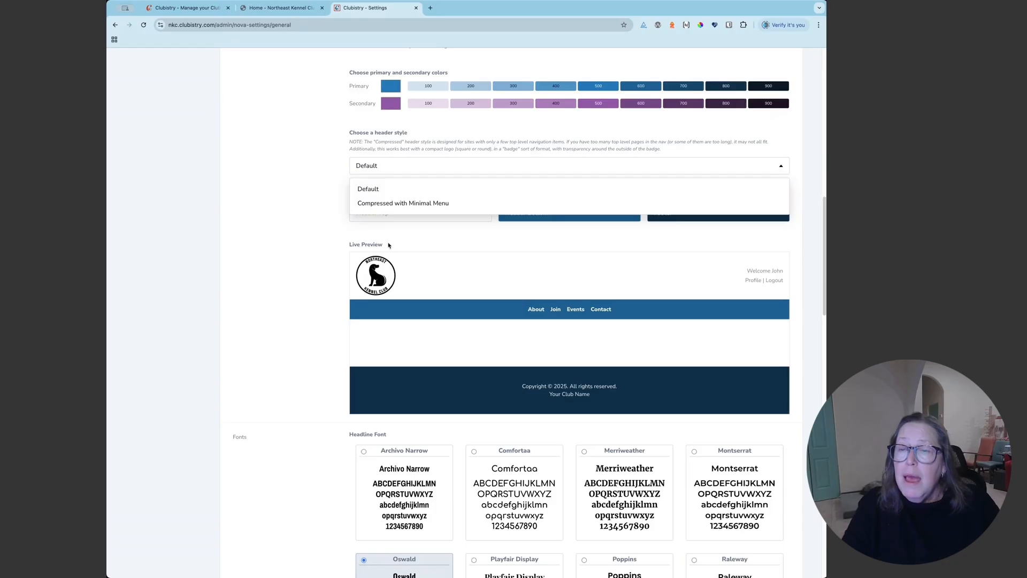
pyautogui.click(397, 205)
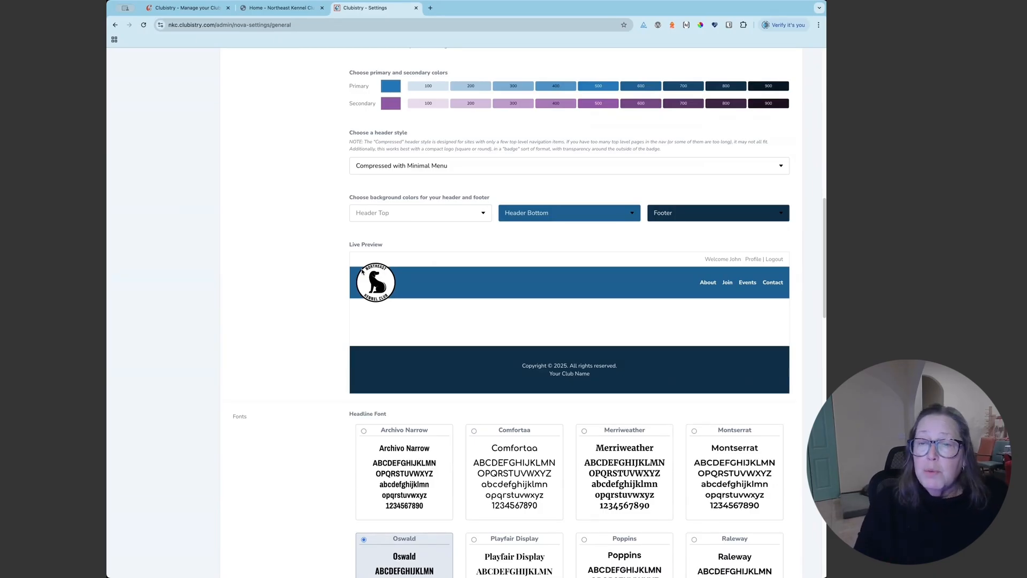
pyautogui.click(434, 168)
pyautogui.click(434, 155)
pyautogui.scroll(1, 412, 208)
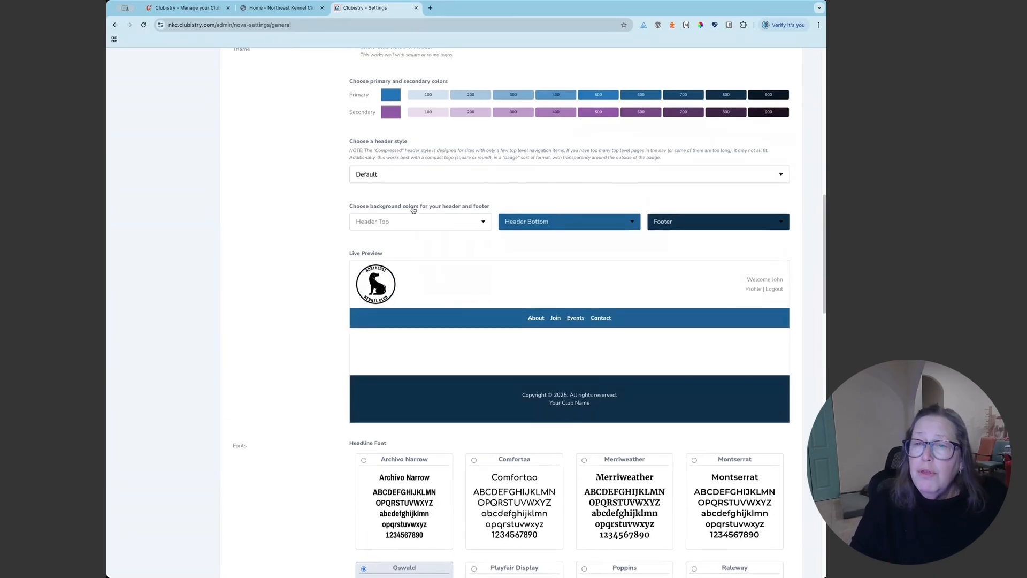
pyautogui.scroll(1, 437, 213)
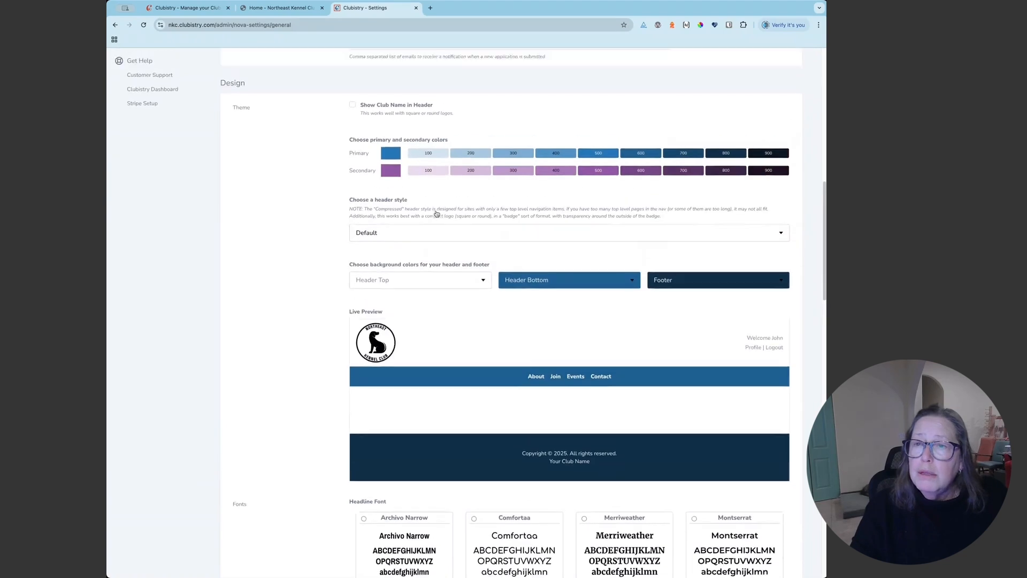
# Try showing the club name in the header with the tagline "Greatest Club in the Northeast", and turn the club name display off again
pyautogui.click(375, 126)
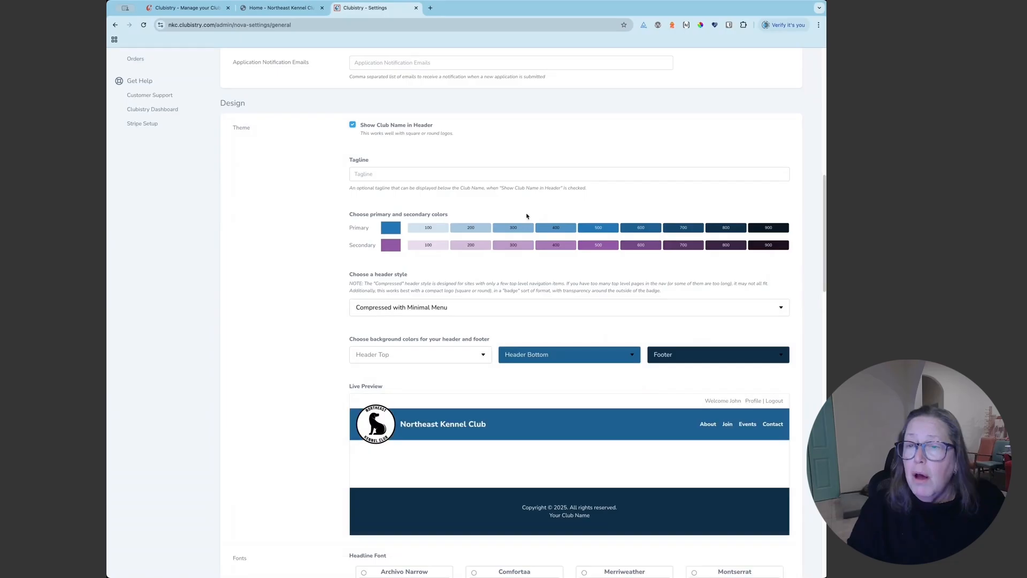
pyautogui.click(392, 175)
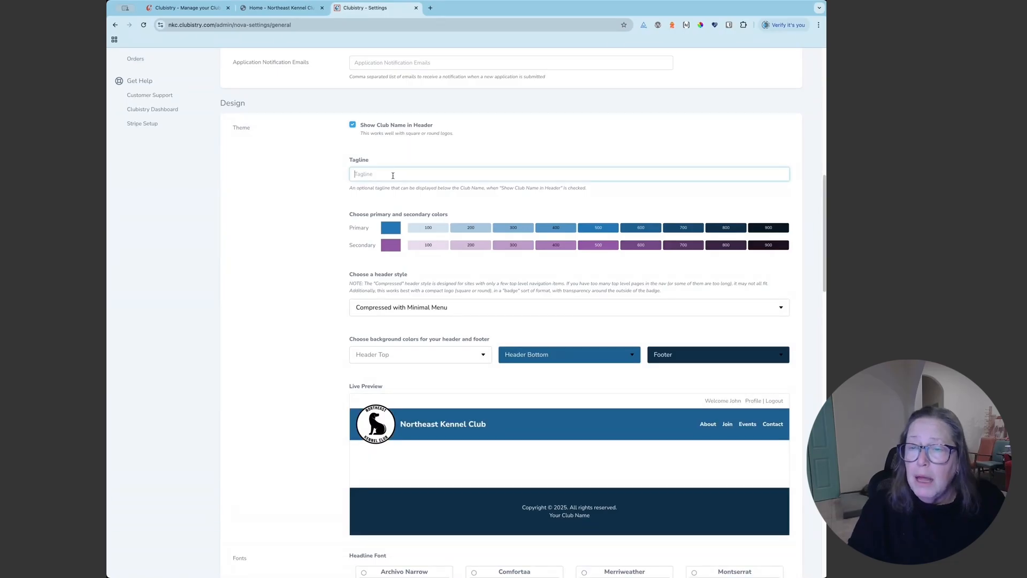
pyautogui.write('Greatest Club  in the Northeast')
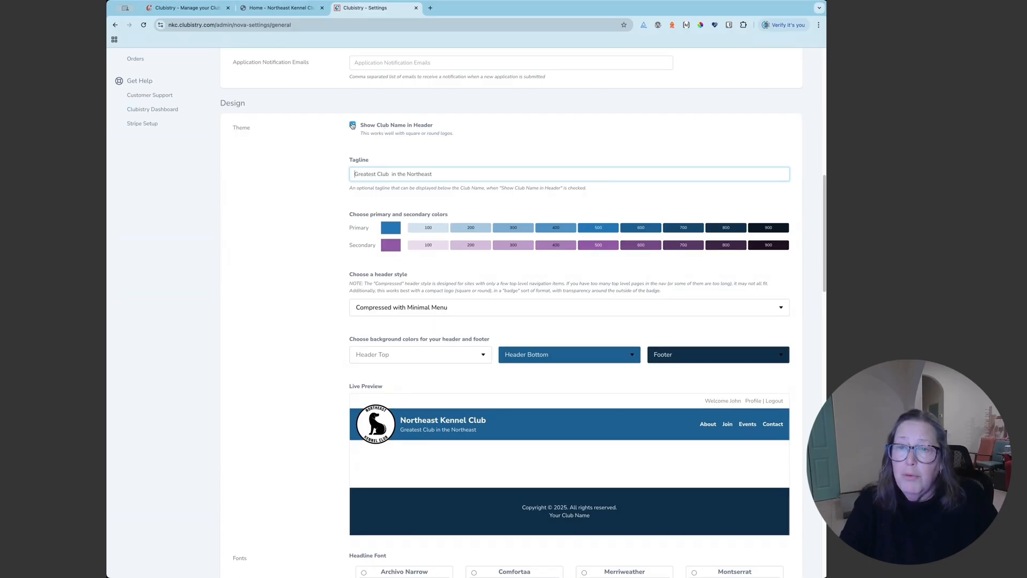
pyautogui.click(353, 126)
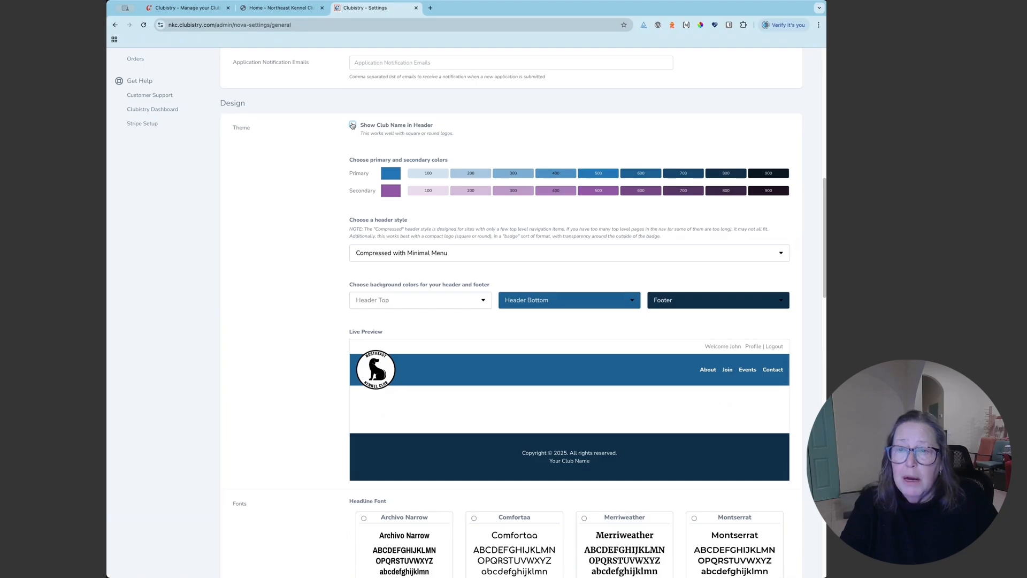
# Show the club name with its tagline in the header and set the header style to Default
pyautogui.click(352, 126)
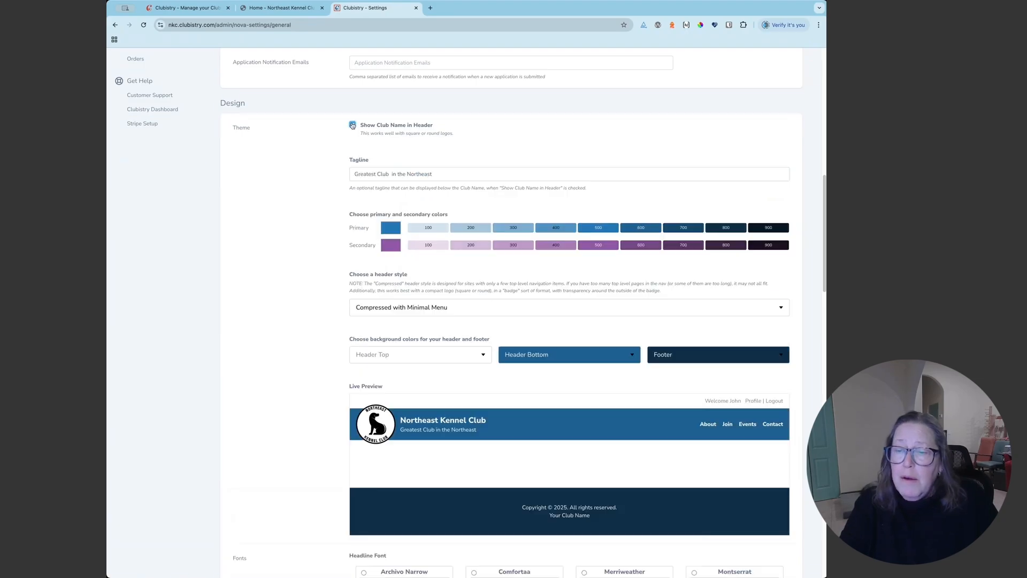
pyautogui.click(393, 308)
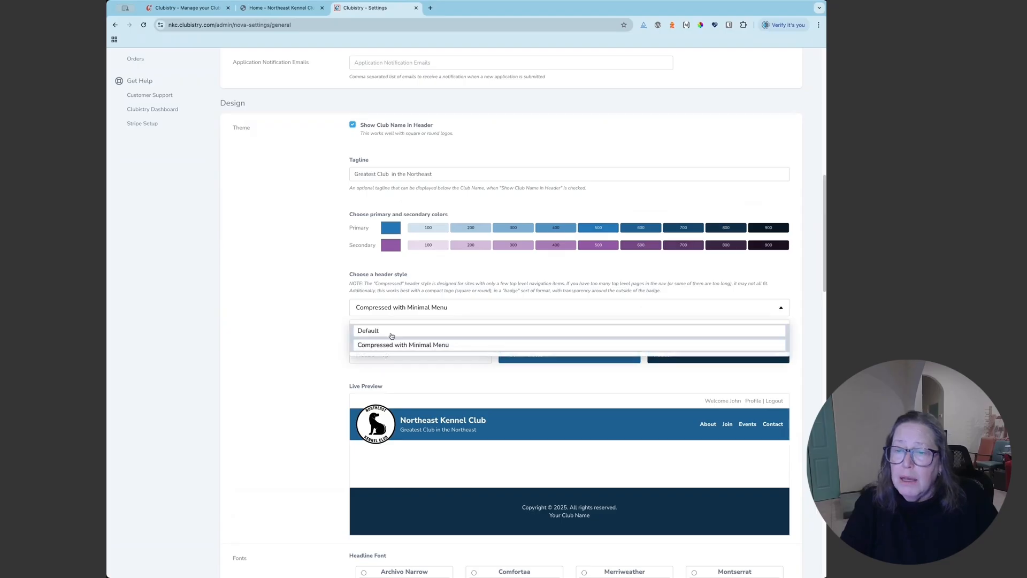
pyautogui.click(391, 332)
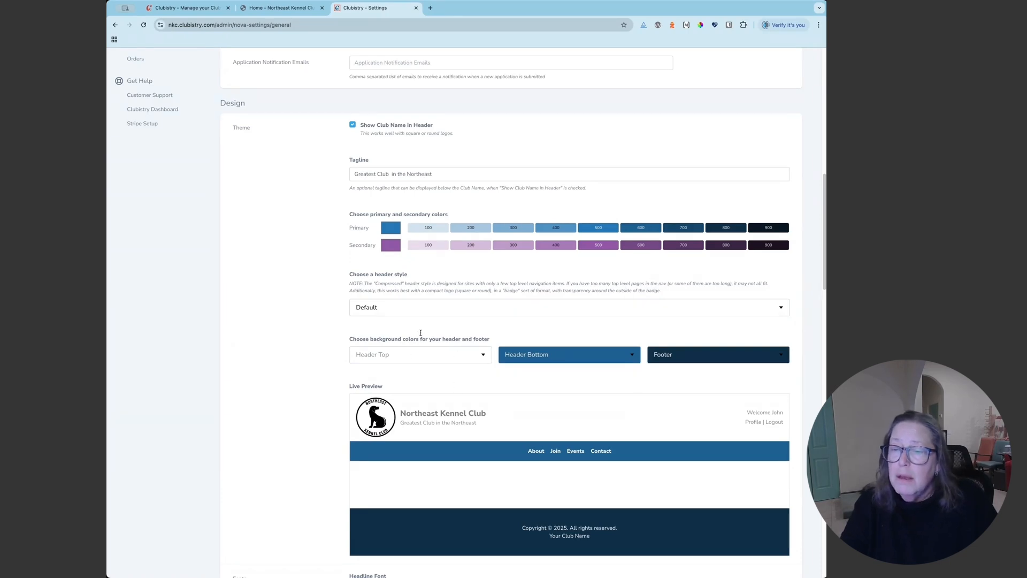
# Try primary-100 and primary-400 as the header top background, and primary-700 as the header bottom background
pyautogui.click(434, 348)
pyautogui.click(431, 403)
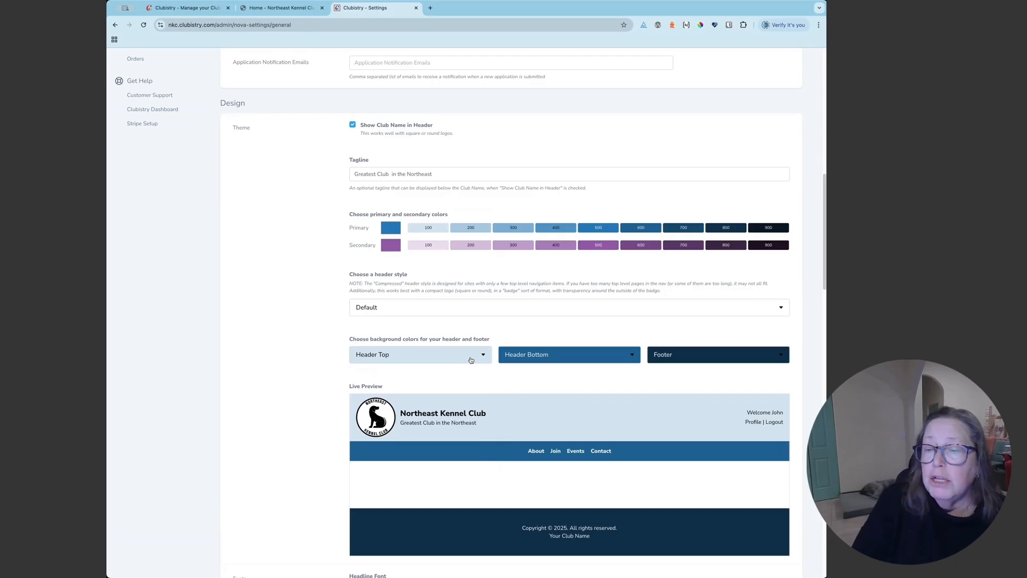
pyautogui.click(471, 360)
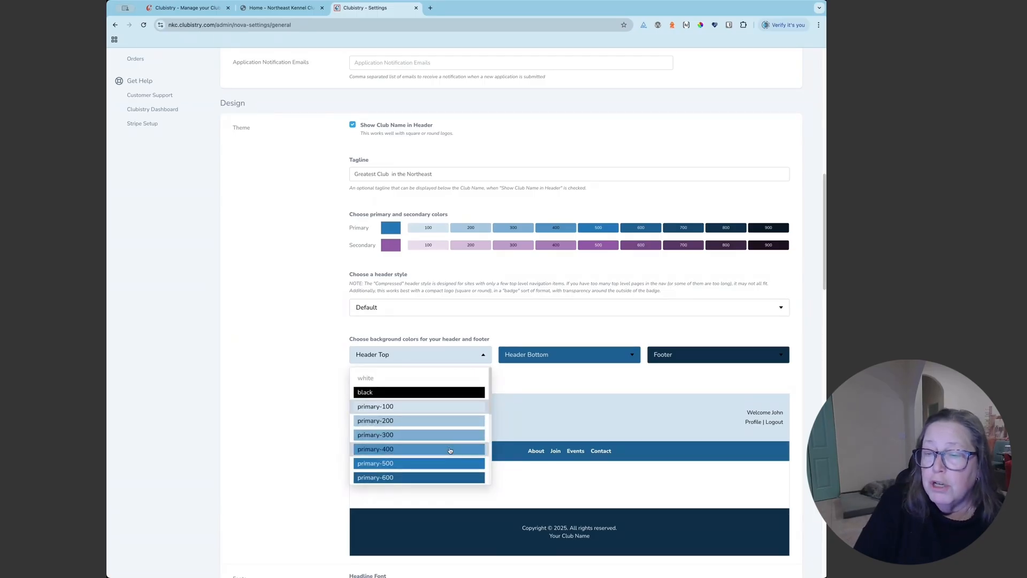
pyautogui.click(450, 450)
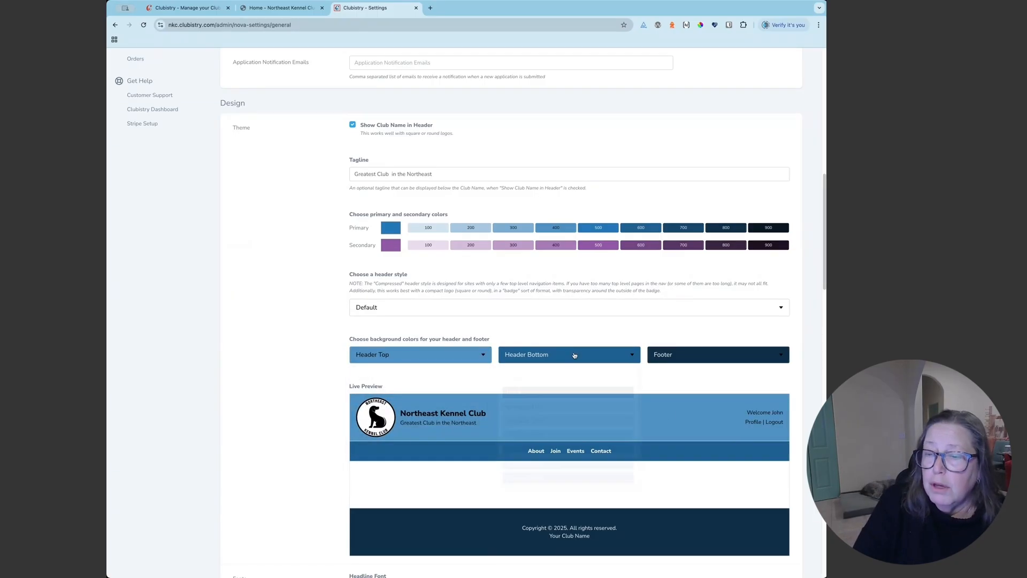
pyautogui.click(583, 356)
pyautogui.scroll(-2, 549, 451)
pyautogui.click(549, 451)
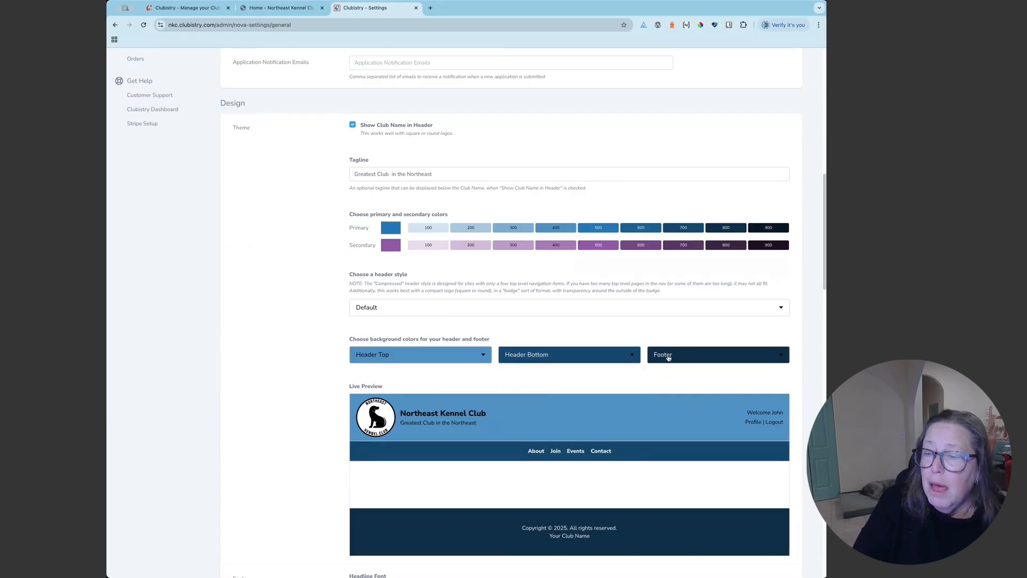
# Try secondary-800 as the footer background, and settle on secondary-900
pyautogui.click(666, 357)
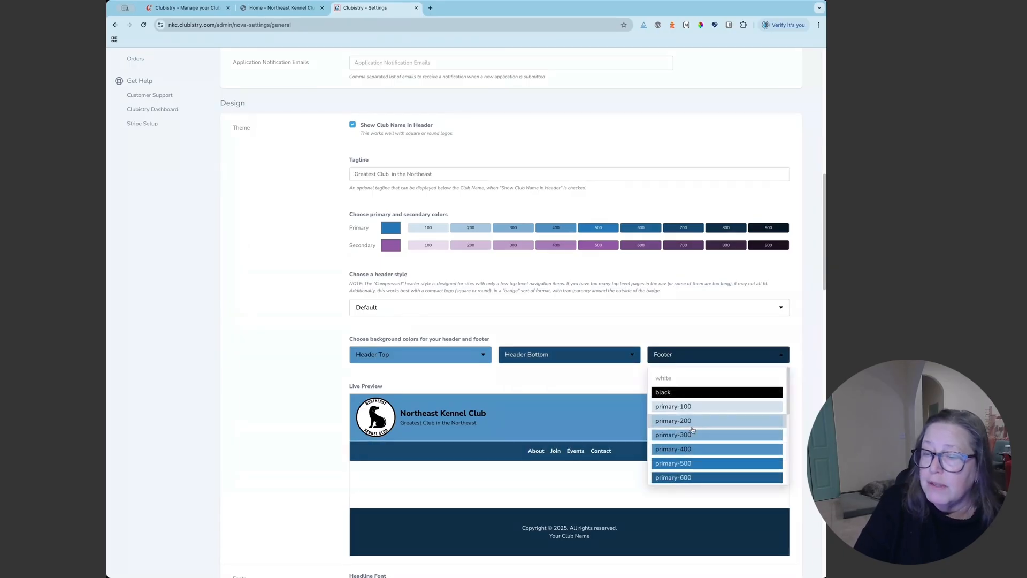
pyautogui.scroll(-4, 687, 438)
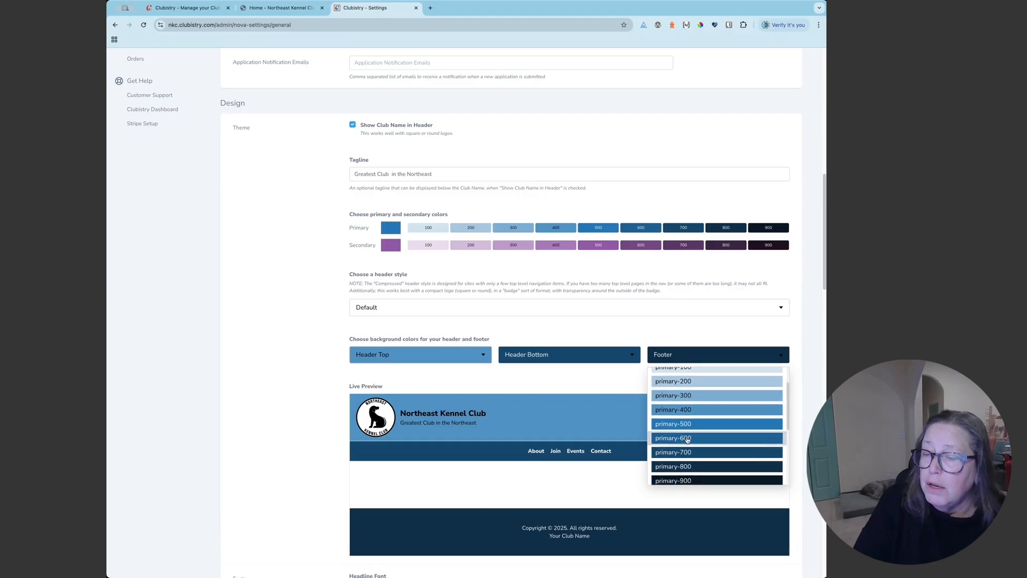
pyautogui.scroll(-3, 690, 444)
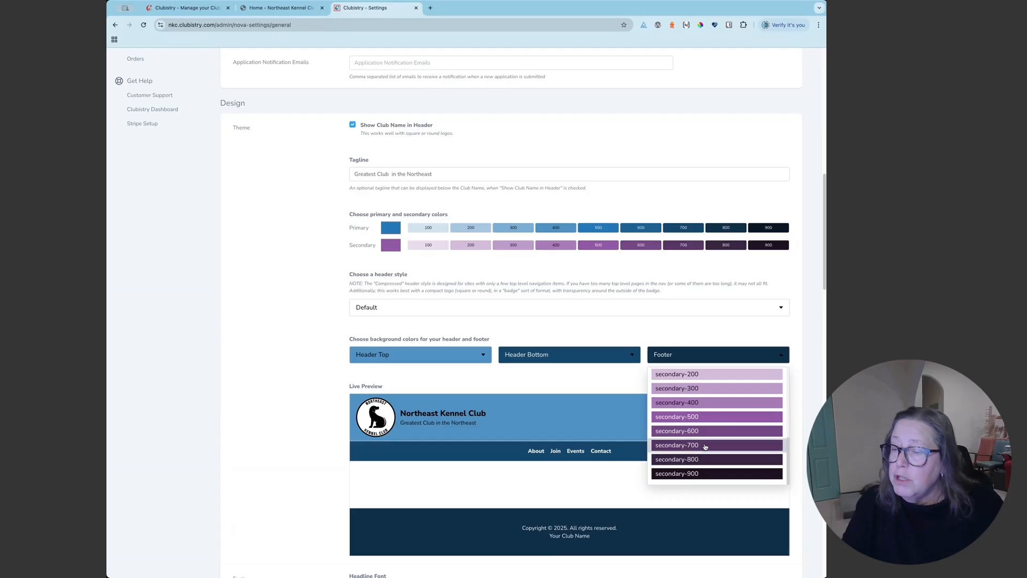
pyautogui.click(705, 459)
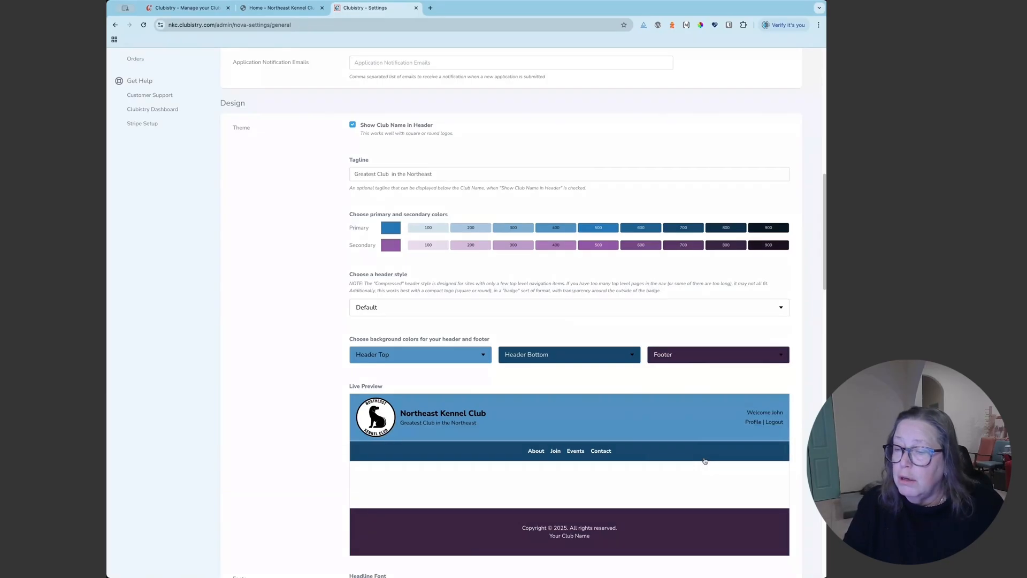
pyautogui.click(704, 361)
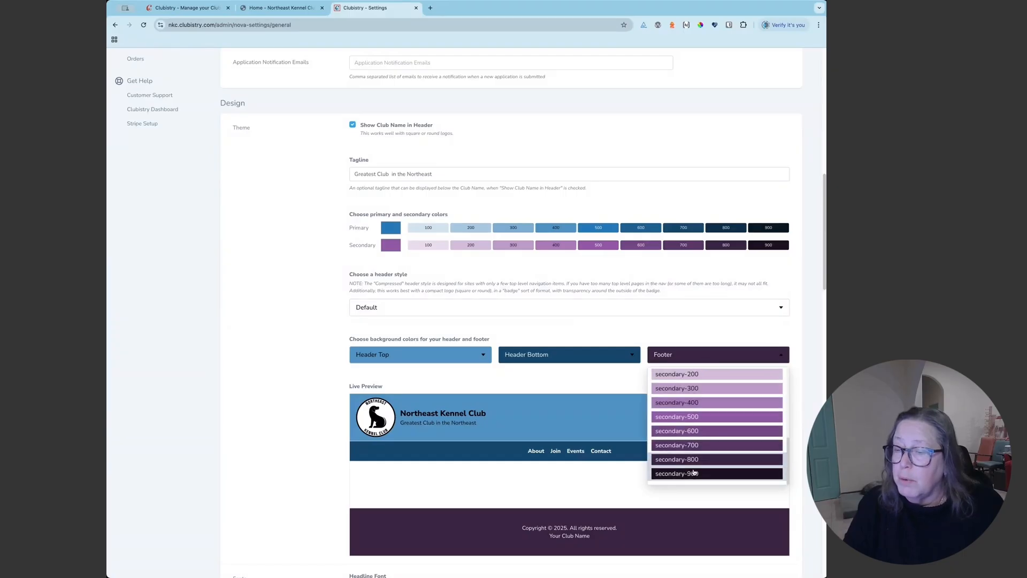
pyautogui.click(694, 472)
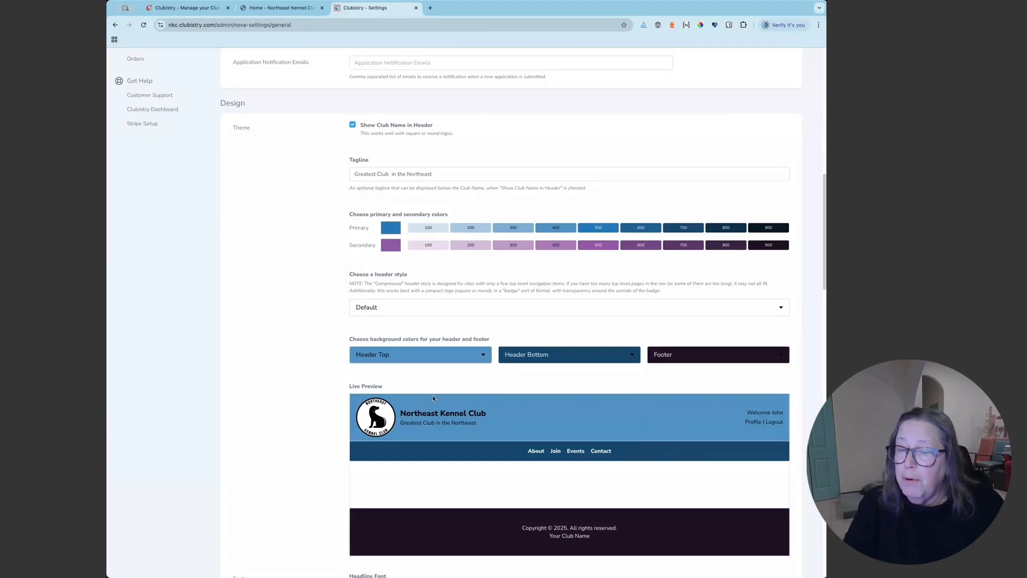
# Set the header top background to white and the header bottom background to primary-800 after trying primary-900
pyautogui.scroll(-1, 436, 359)
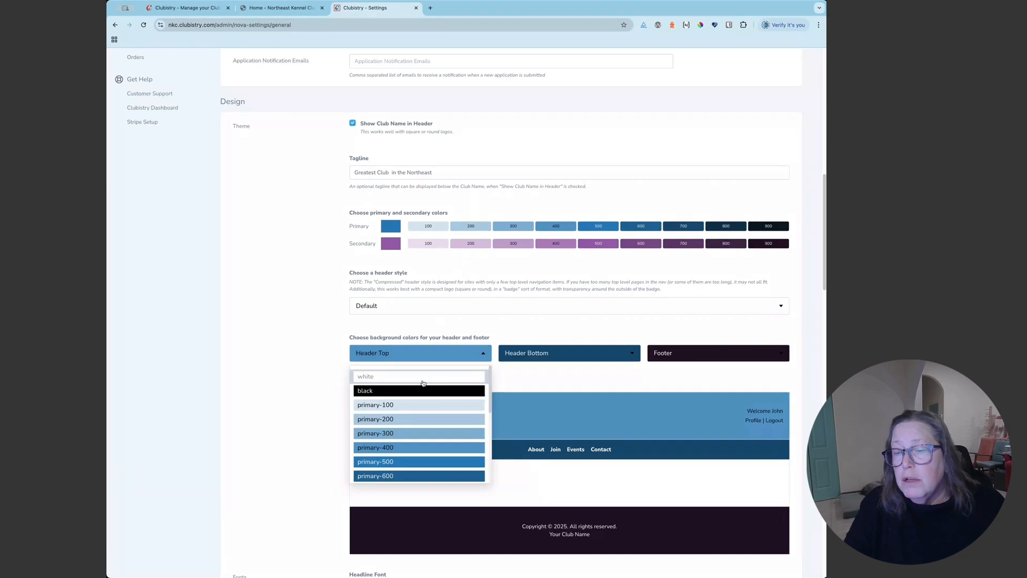
pyautogui.click(422, 377)
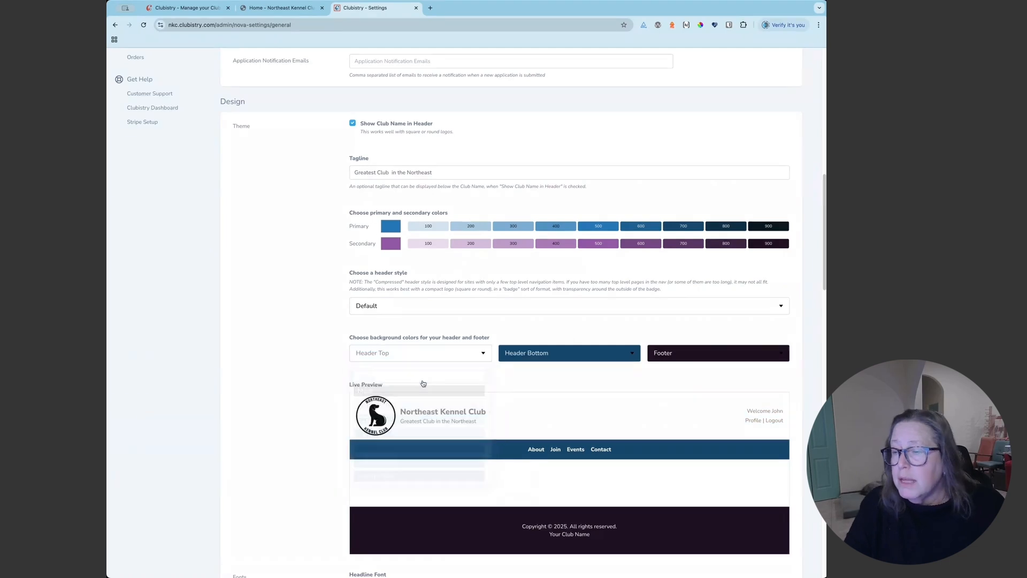
pyautogui.click(587, 360)
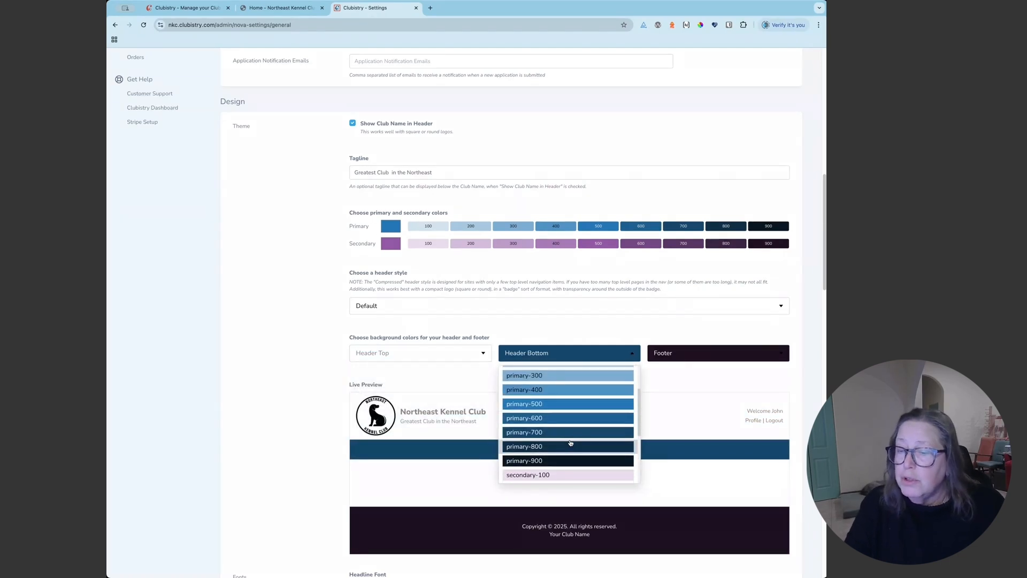
pyautogui.click(570, 456)
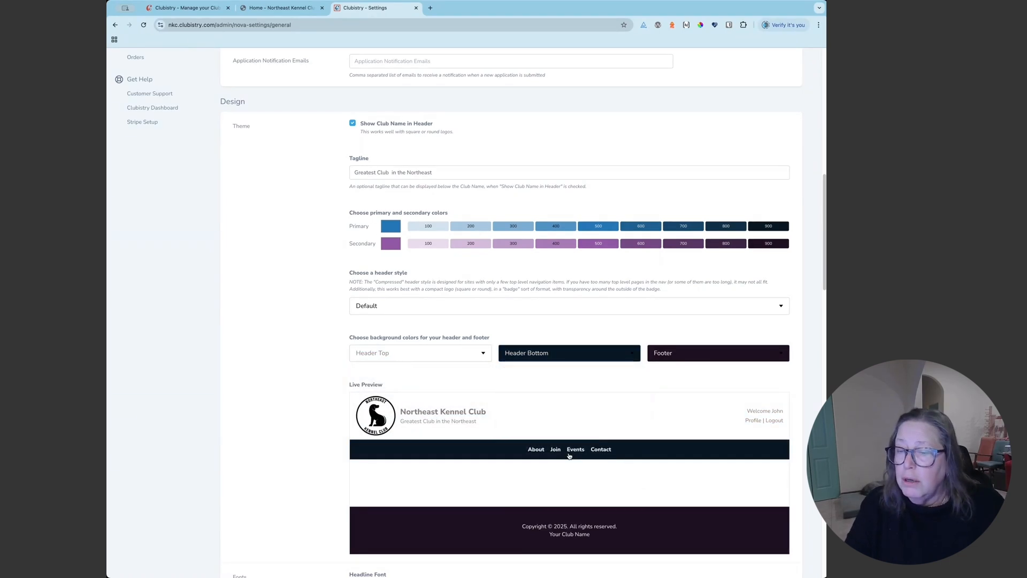
pyautogui.click(572, 356)
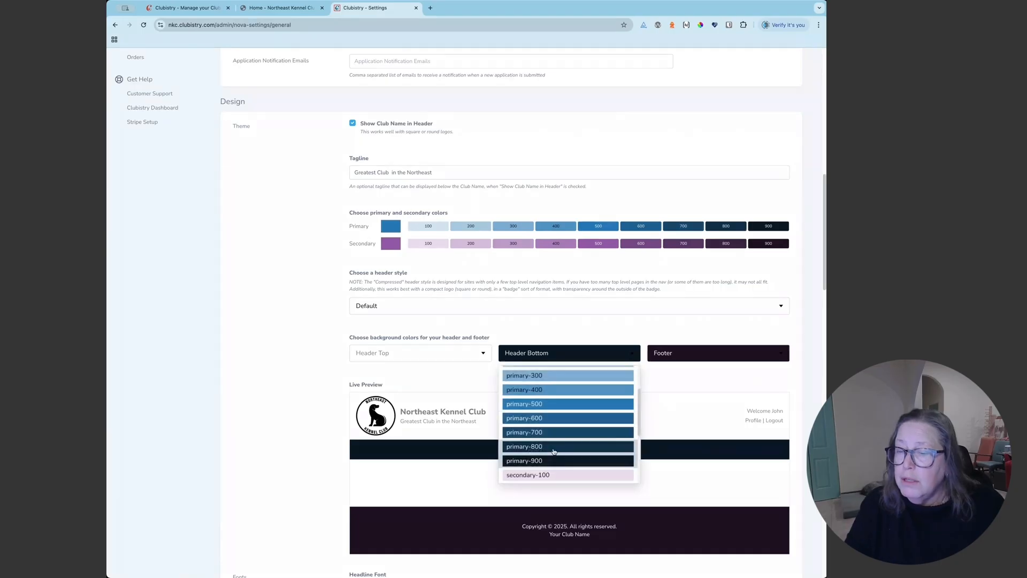
pyautogui.click(615, 433)
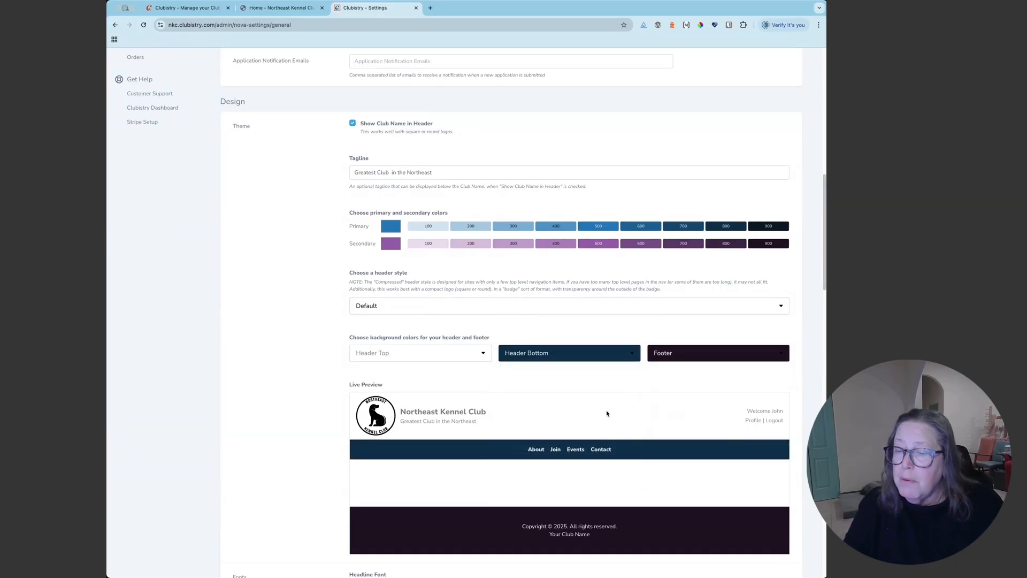
# Compare the available headline and body fonts, and choose Poppins as the headline font
pyautogui.scroll(-4, 517, 418)
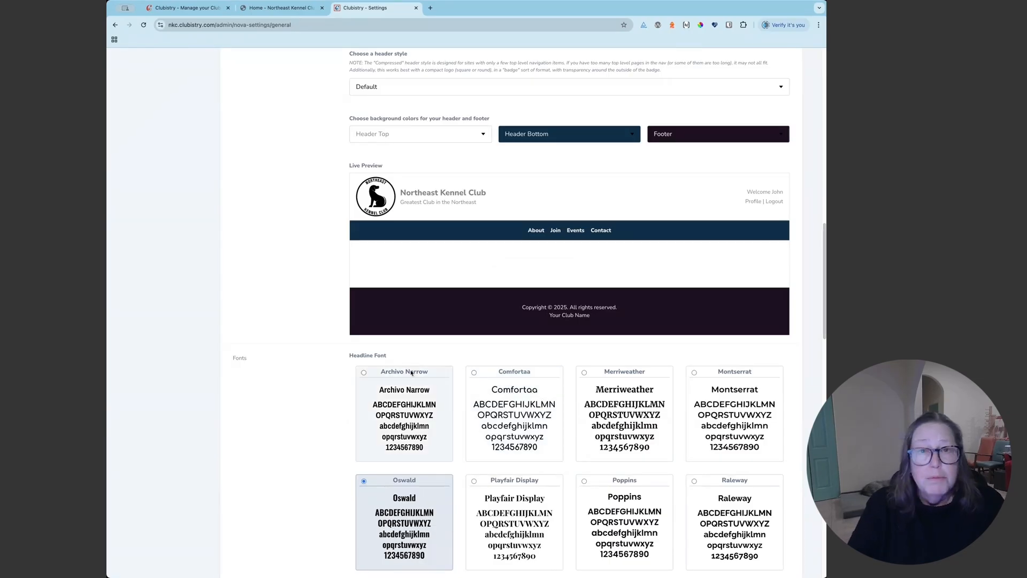
pyautogui.scroll(-2, 310, 404)
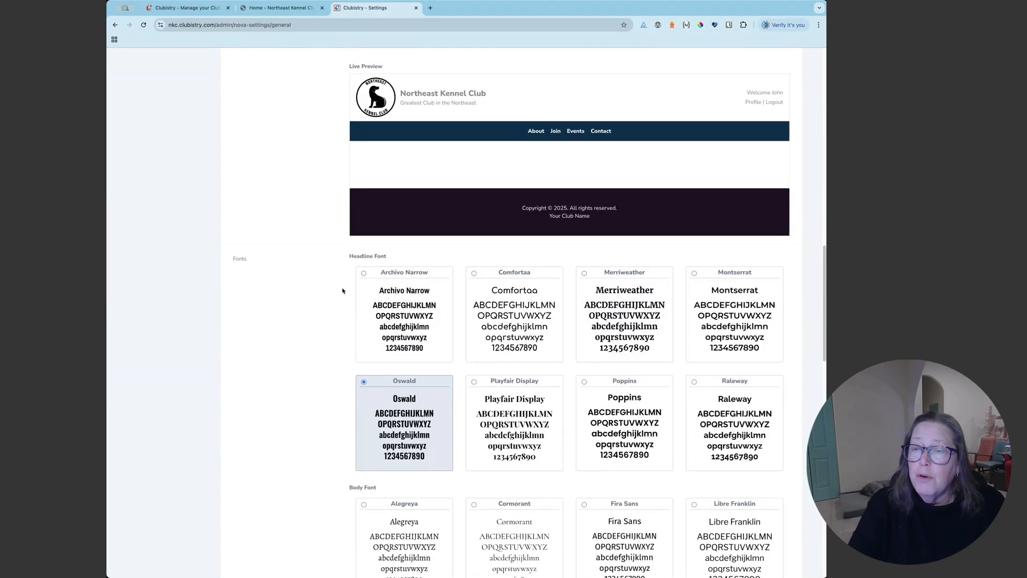
pyautogui.scroll(-1, 342, 289)
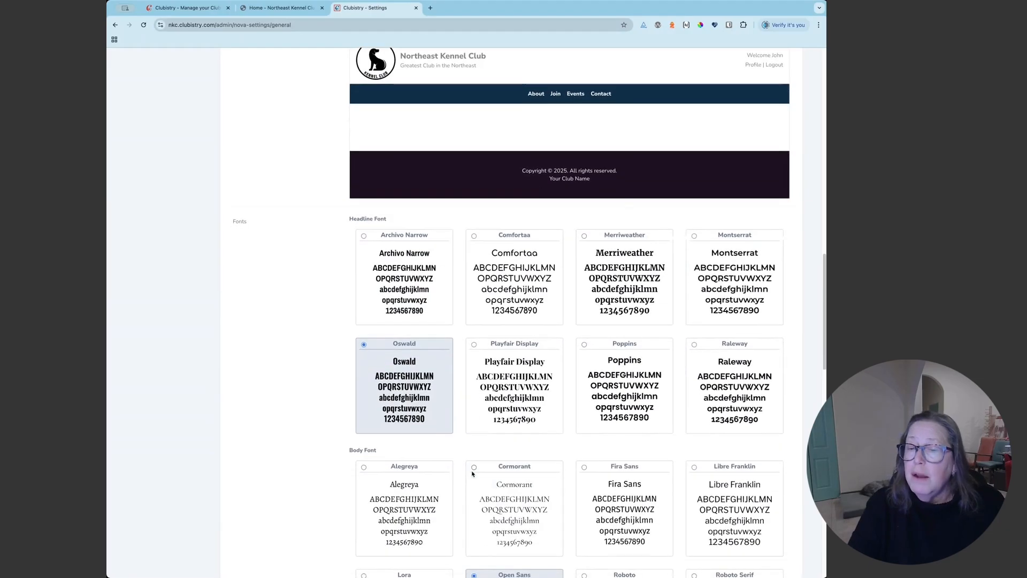
pyautogui.scroll(-4, 471, 470)
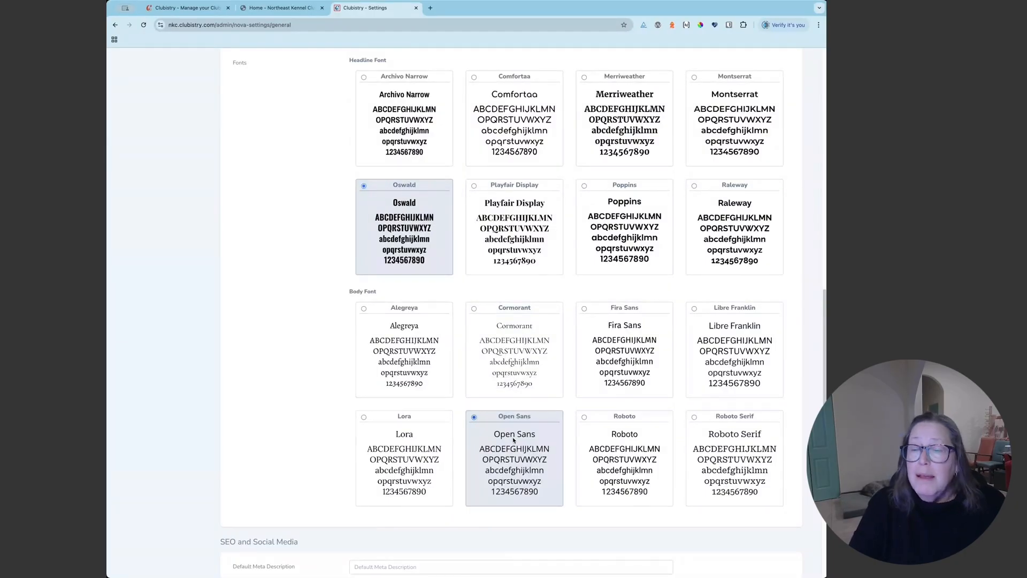
pyautogui.scroll(3, 513, 440)
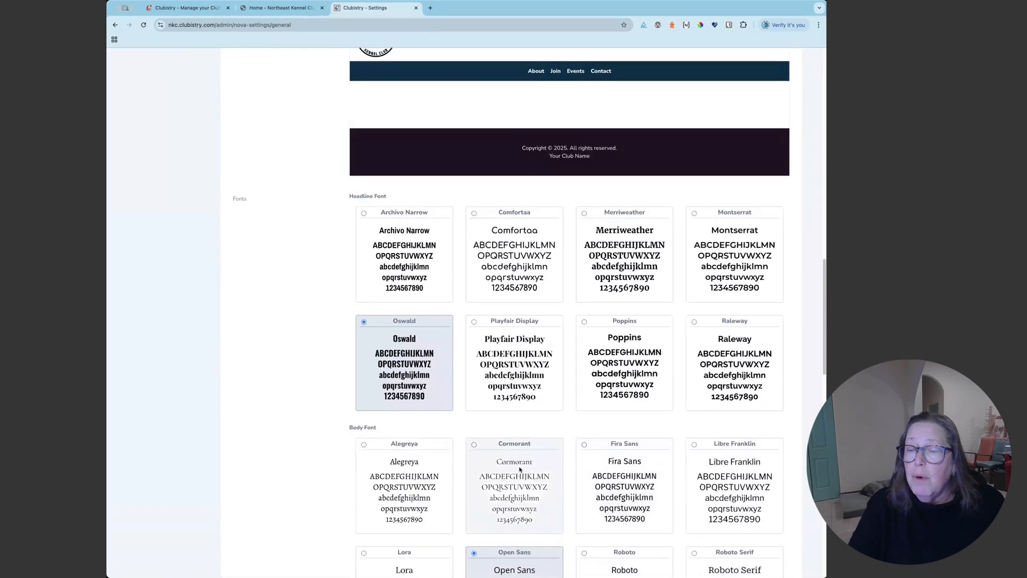
pyautogui.scroll(-2, 625, 470)
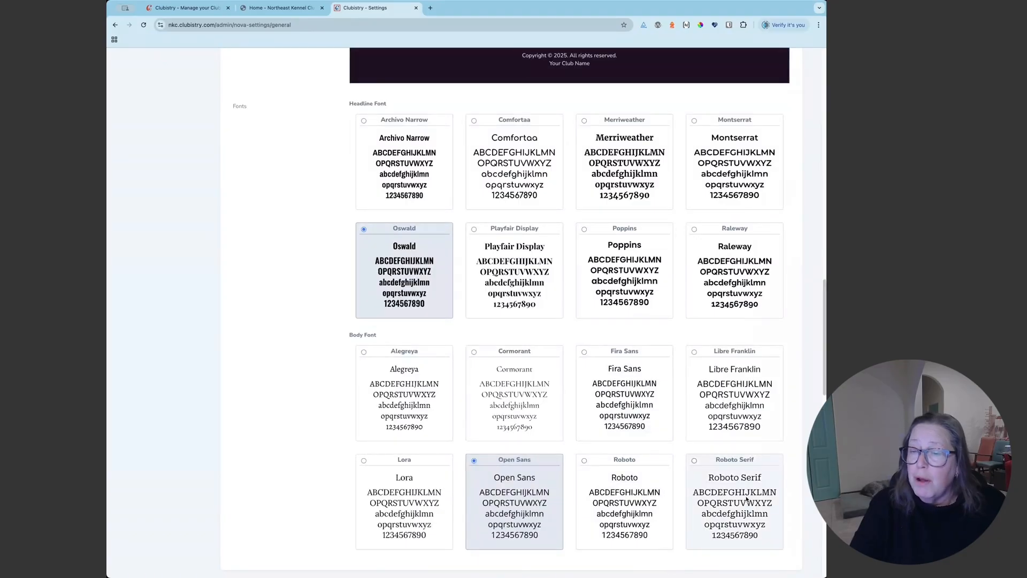
pyautogui.scroll(-1, 315, 329)
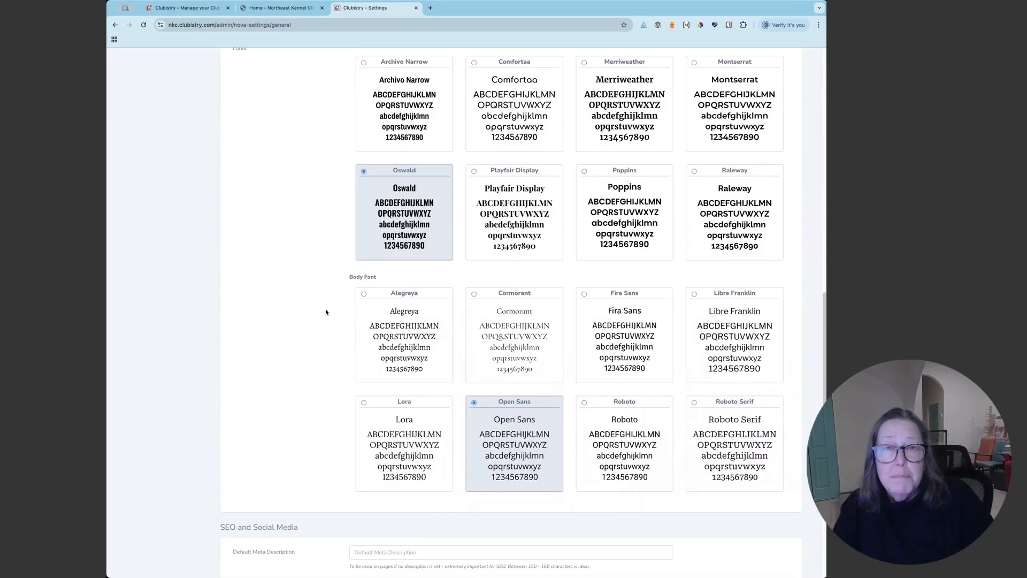
pyautogui.scroll(1, 285, 324)
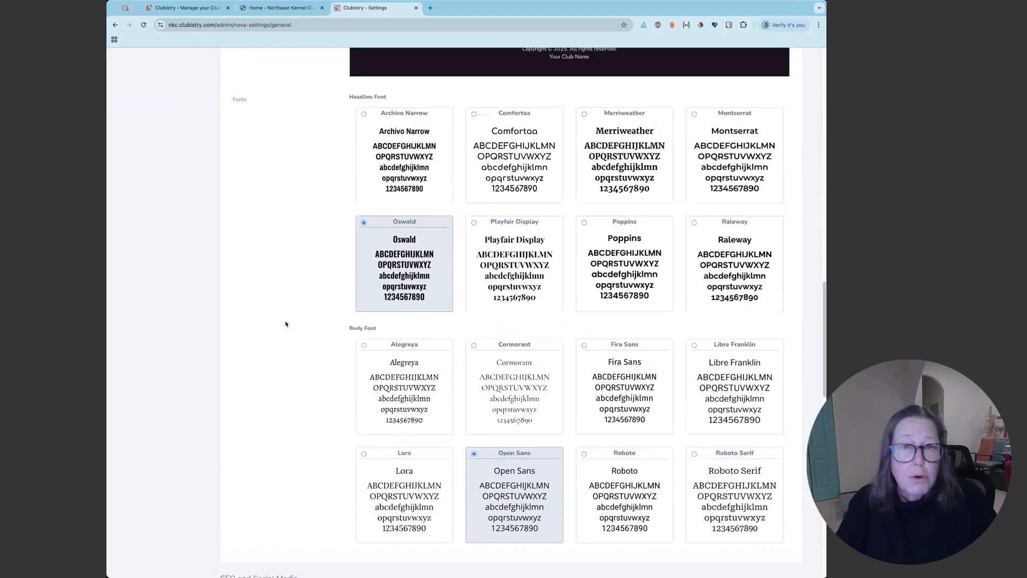
pyautogui.scroll(3, 285, 323)
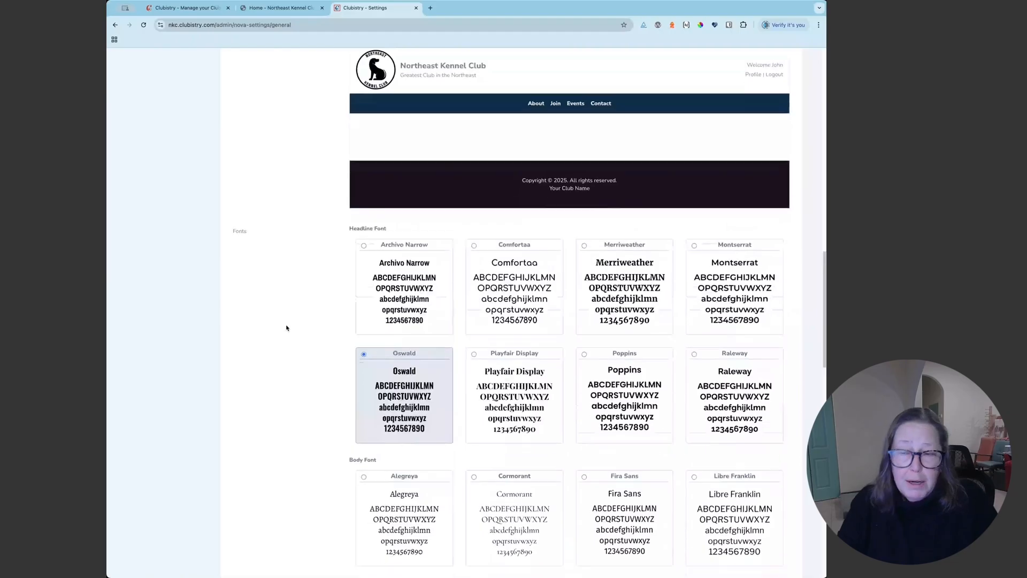
pyautogui.scroll(-1, 286, 328)
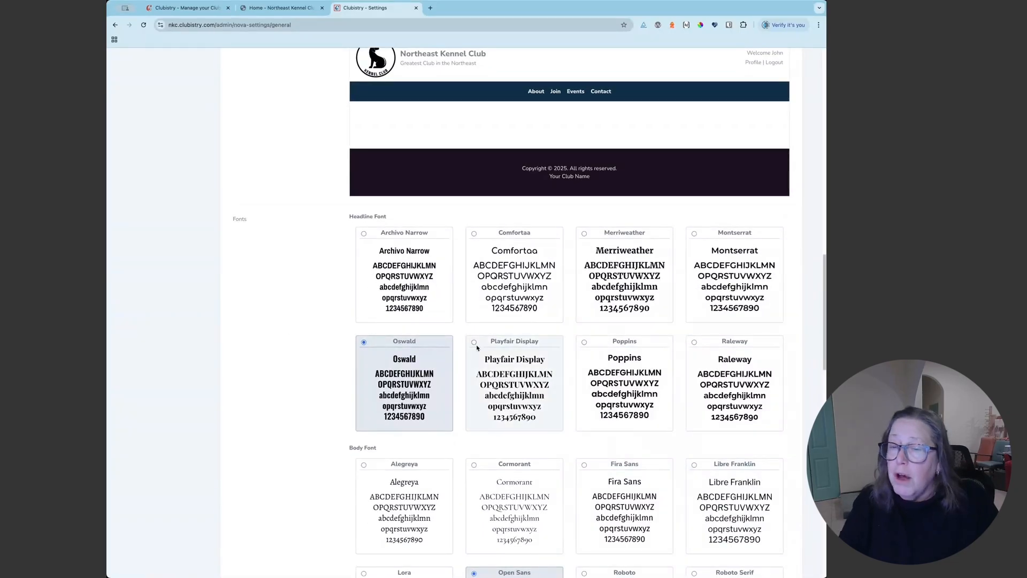
pyautogui.click(616, 363)
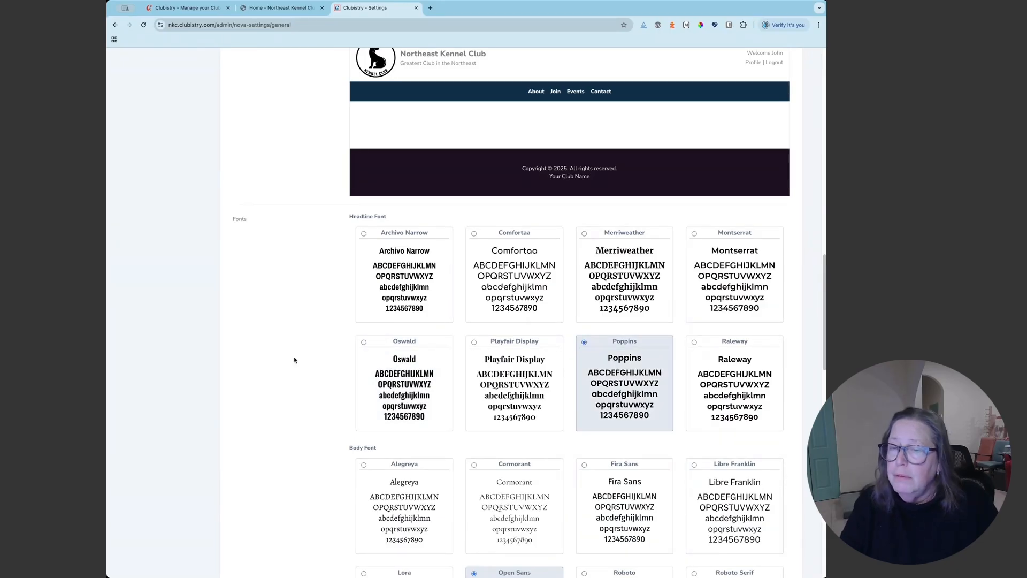
# Examine the SEO and Social Media settings, including the default meta description, default social media image and social profile links
pyautogui.scroll(-1, 294, 360)
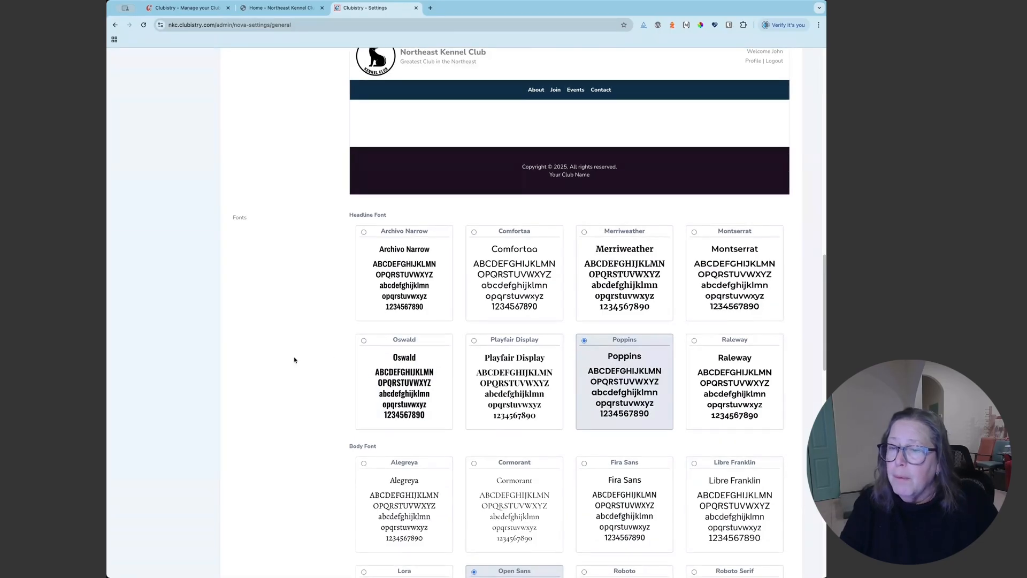
pyautogui.scroll(-10, 294, 360)
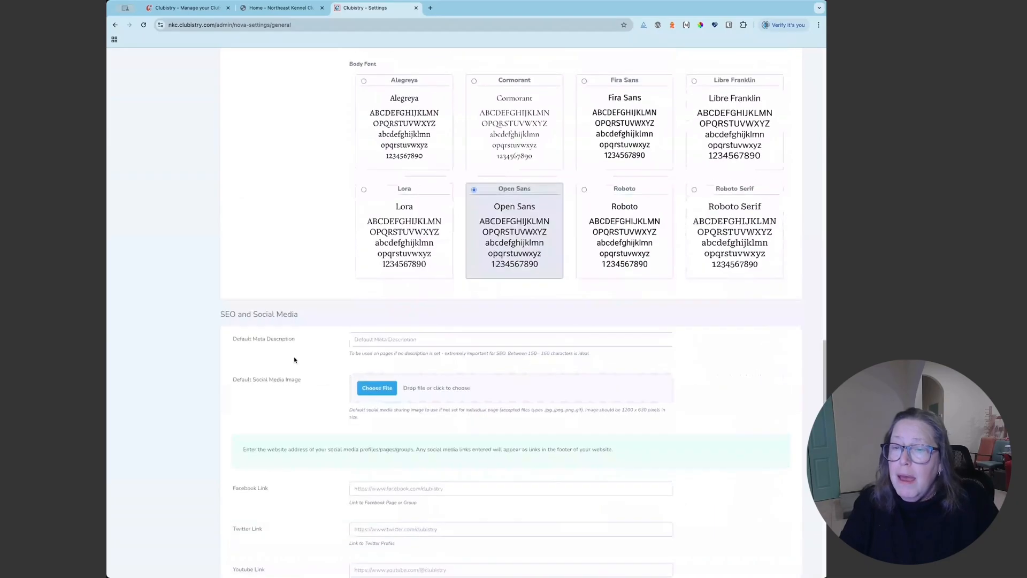
pyautogui.scroll(-3, 294, 360)
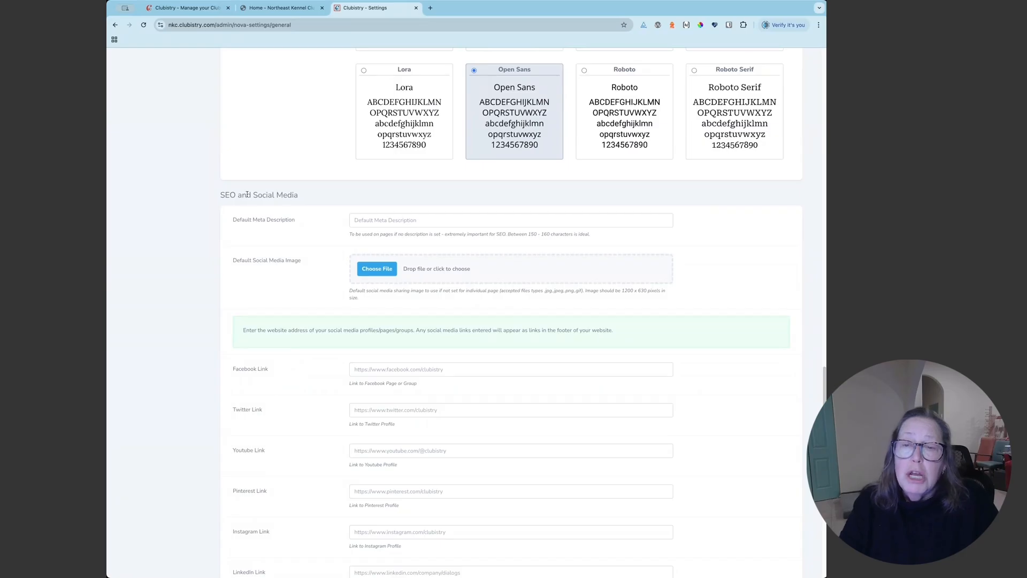
pyautogui.click(384, 219)
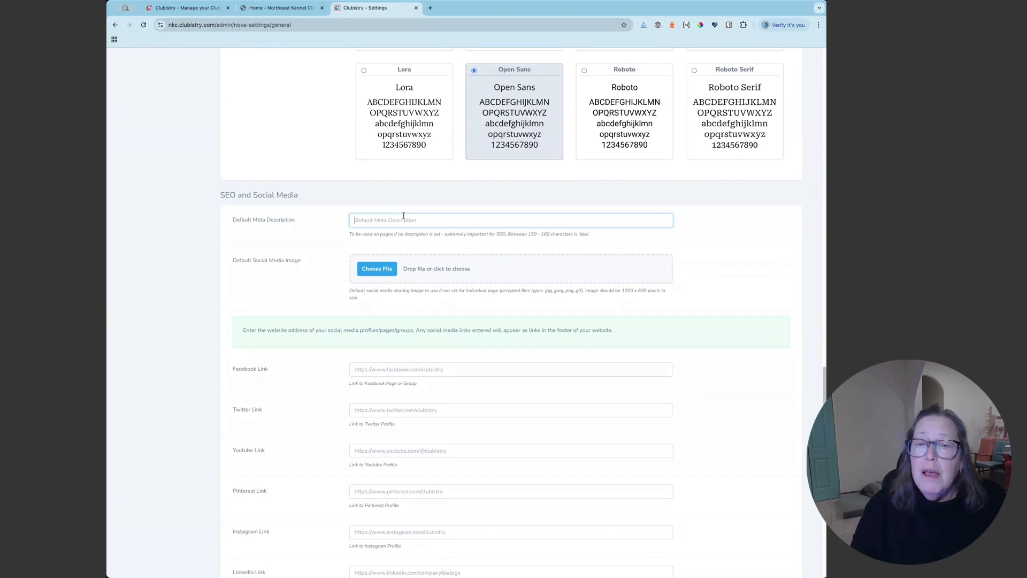
pyautogui.scroll(-2, 401, 160)
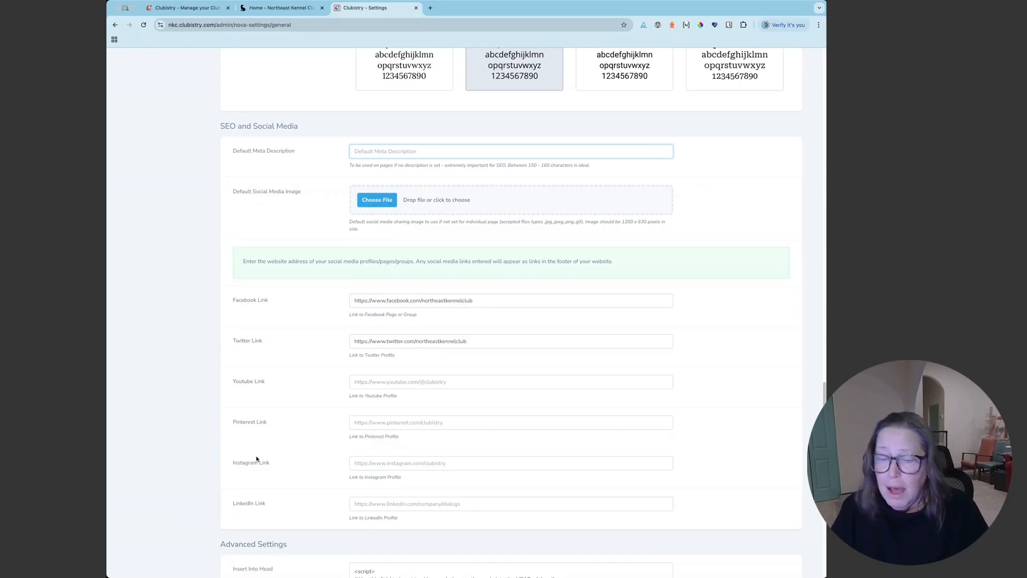
# Add the club logo image Untitled-1.png as the default social media image
pyautogui.press('super+Tab')
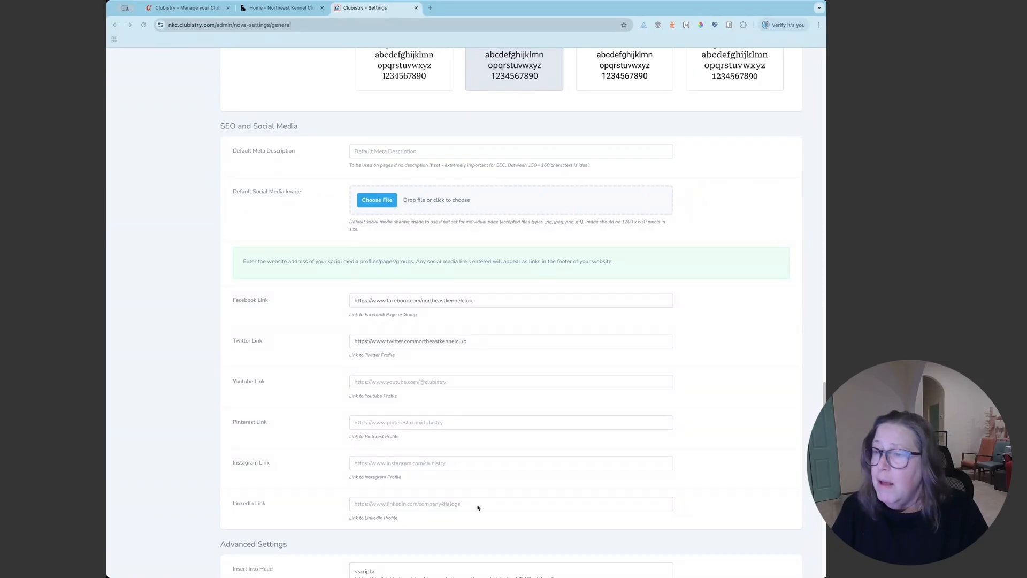
pyautogui.press('super+Tab')
pyautogui.moveTo(350, 222); pyautogui.dragTo(537, 232)
pyautogui.click(589, 231)
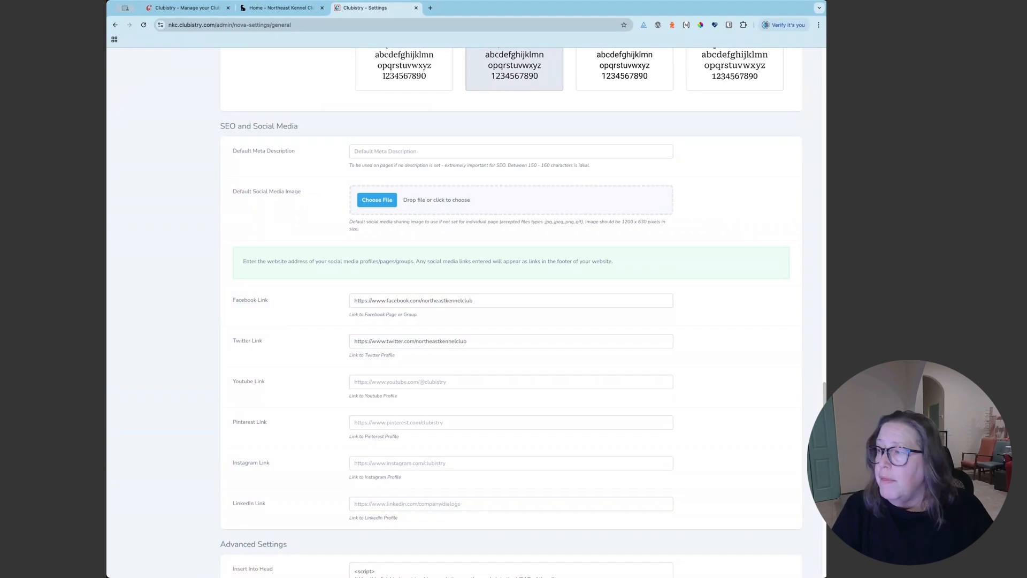
pyautogui.moveTo(453, 209); pyautogui.dragTo(410, 201)
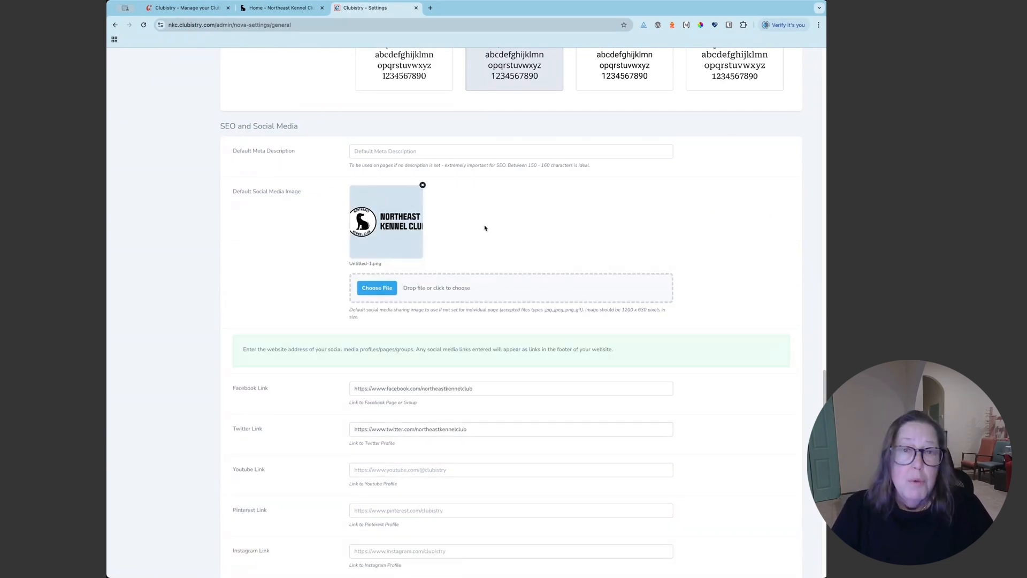
pyautogui.scroll(-8, 554, 367)
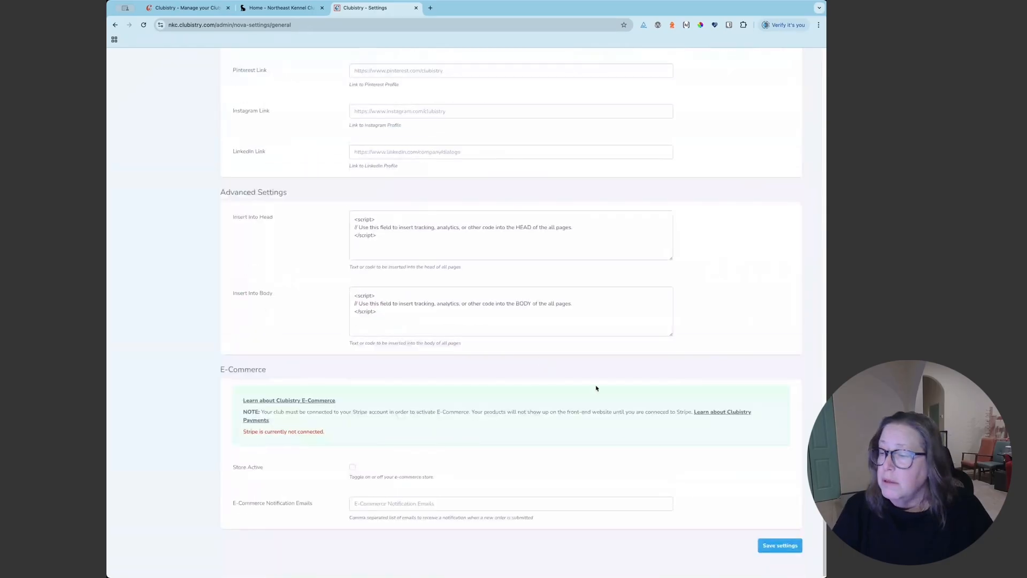
pyautogui.scroll(5, 519, 343)
pyautogui.scroll(2, 520, 343)
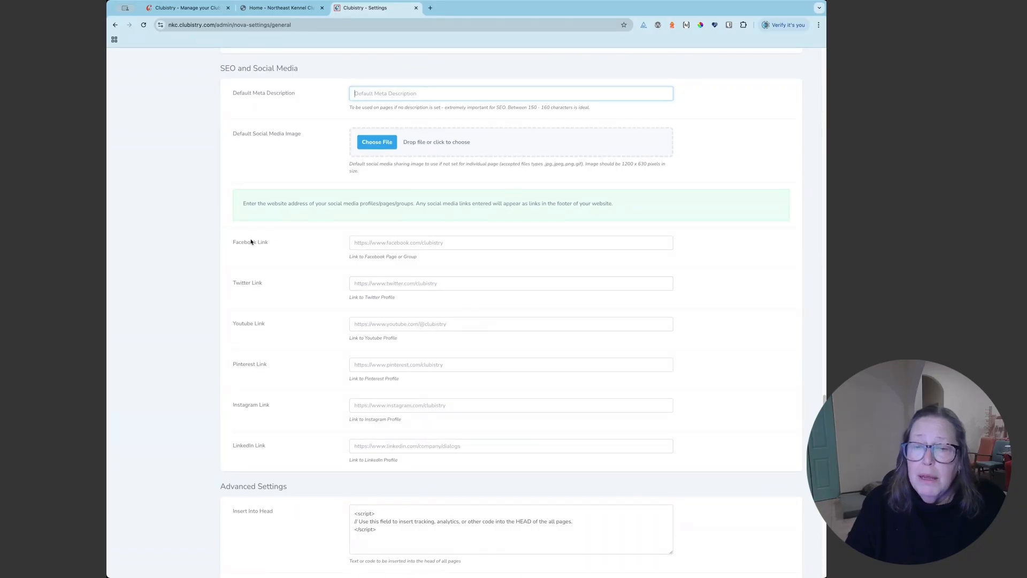
pyautogui.click(397, 243)
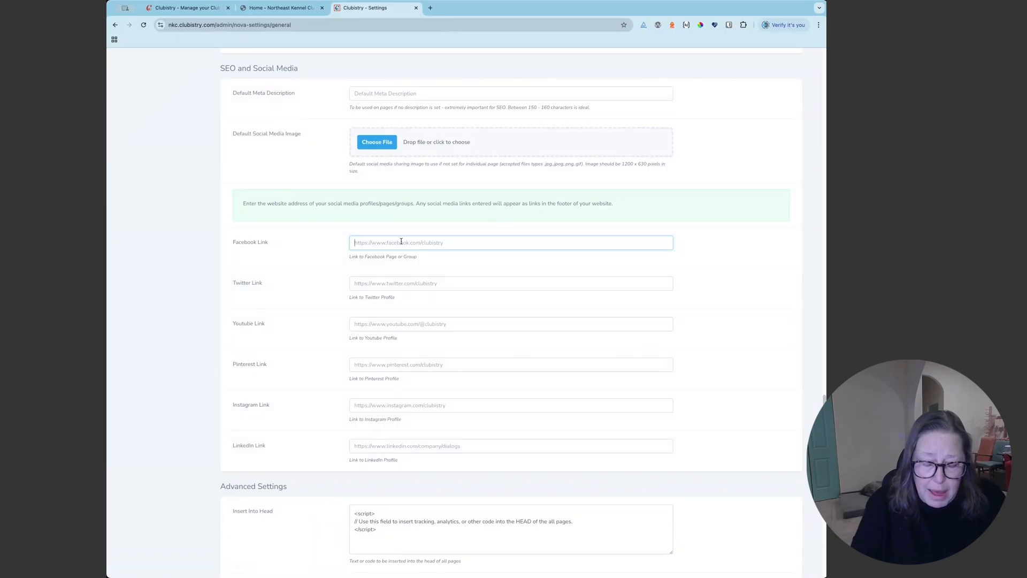
pyautogui.write('https://')
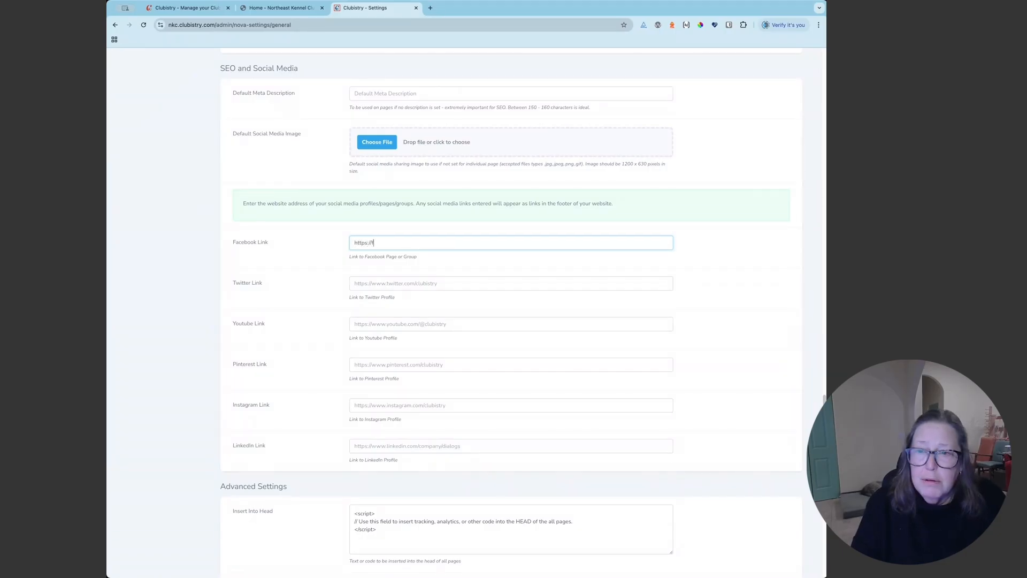
pyautogui.write('www.facebook.com/northeastkennelclub')
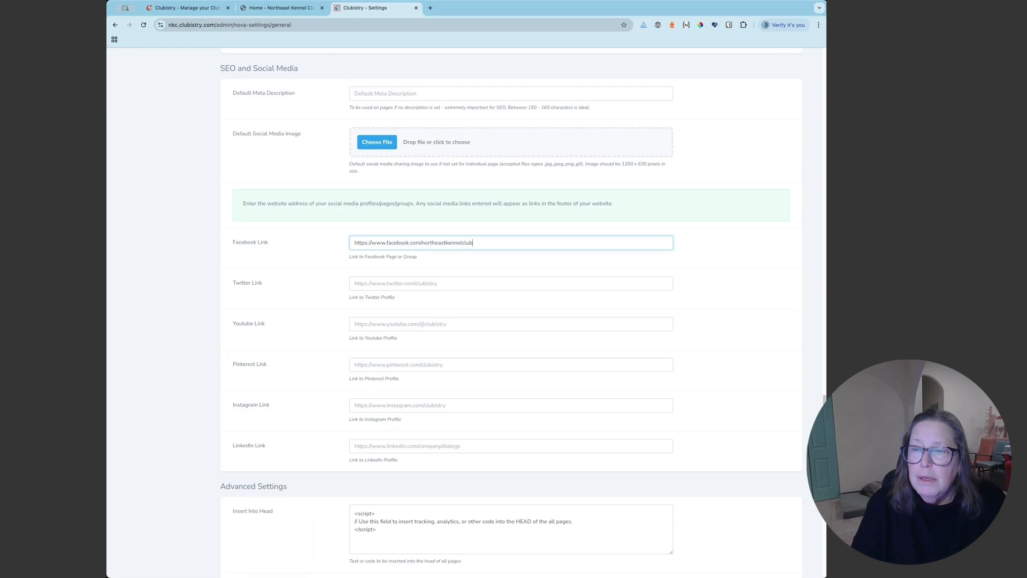
pyautogui.click(419, 280)
pyautogui.doubleClick(449, 241)
pyautogui.press('super+c')
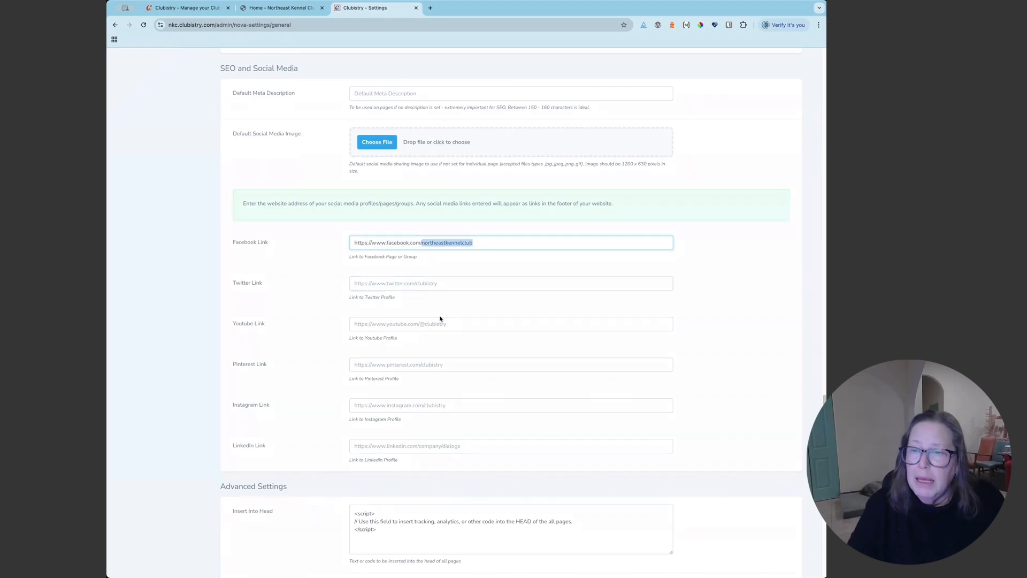
pyautogui.click(433, 283)
pyautogui.write('https://')
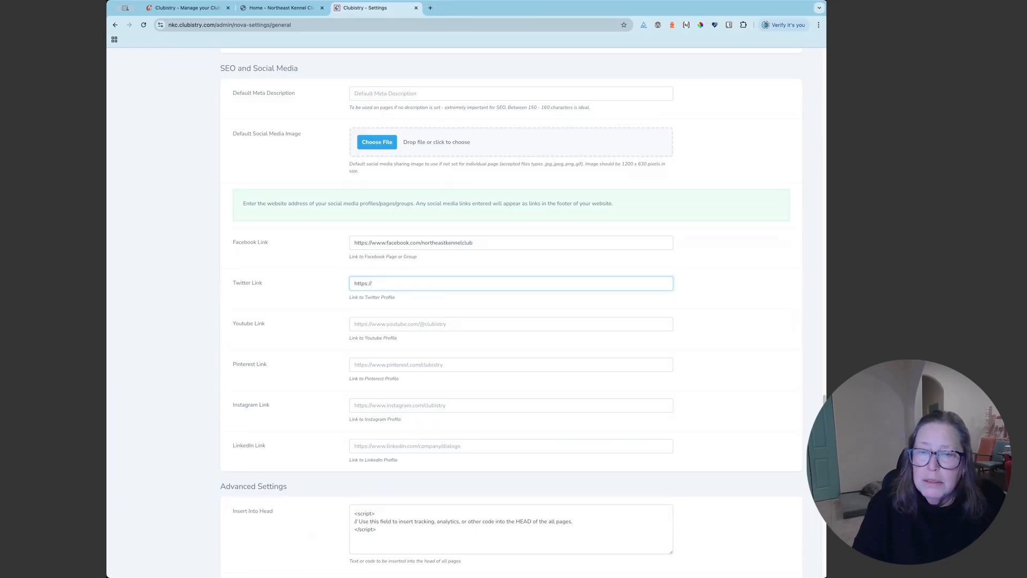
pyautogui.write('www.tw')
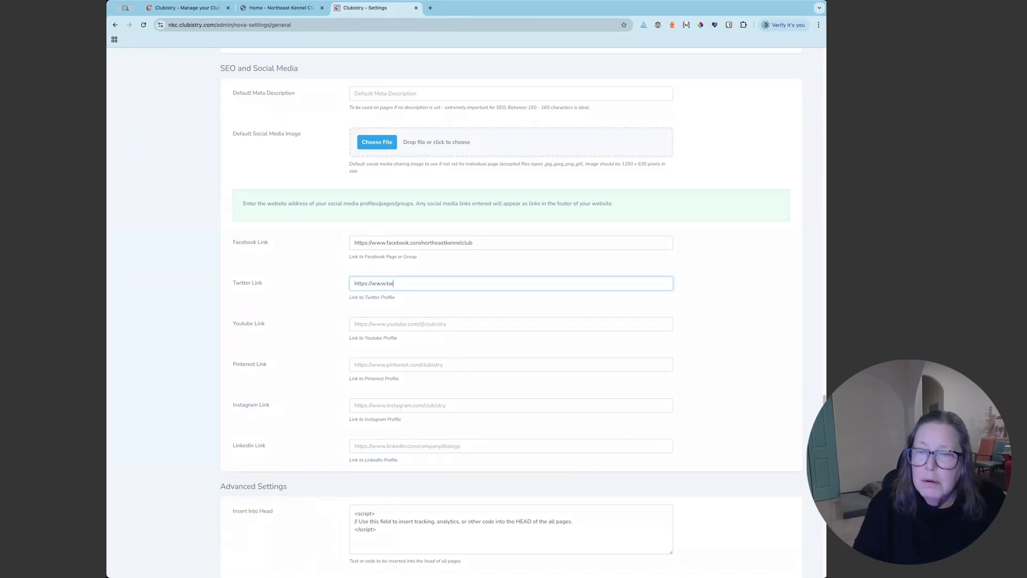
pyautogui.write('itter.com/')
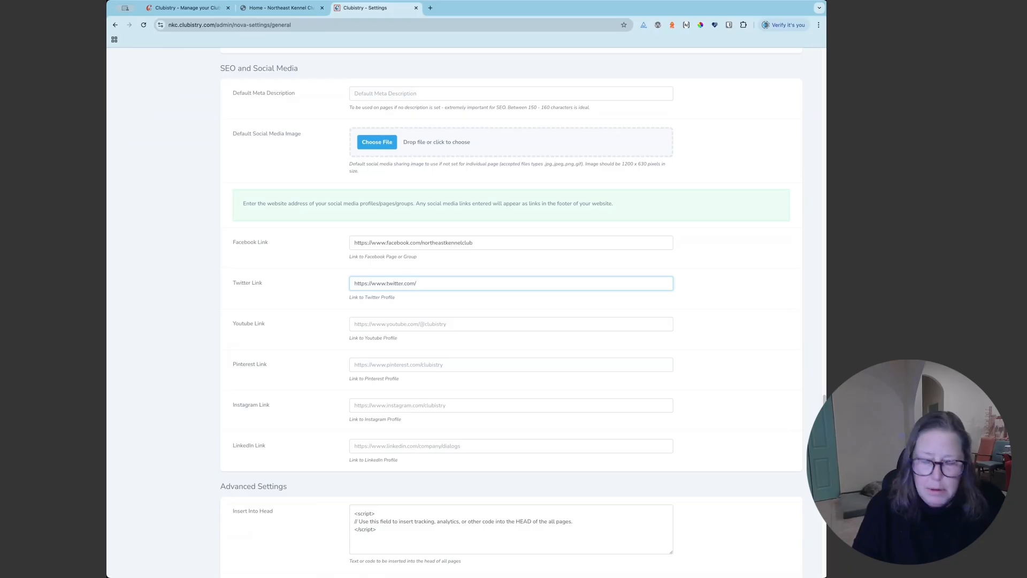
pyautogui.press('super+v')
# Look over the YouTube, Pinterest, Instagram and LinkedIn link fields without filling them in
pyautogui.click(418, 324)
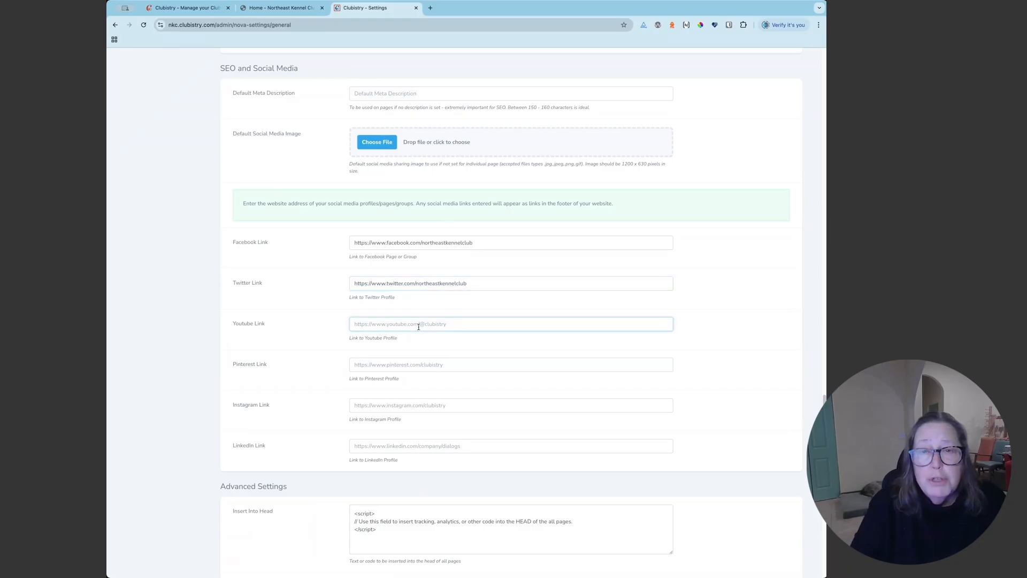
pyautogui.click(425, 365)
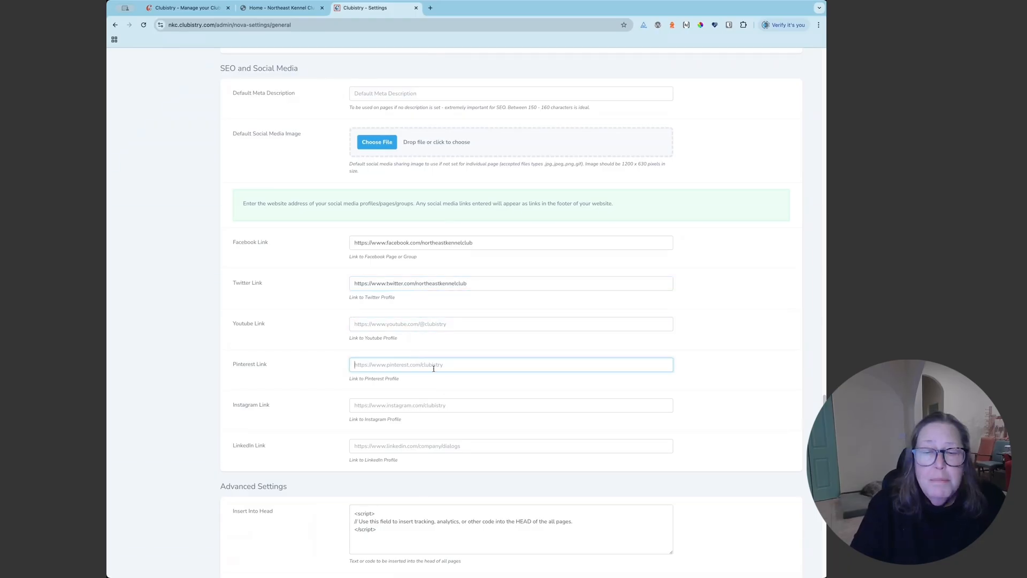
pyautogui.click(433, 406)
pyautogui.click(427, 447)
pyautogui.click(393, 324)
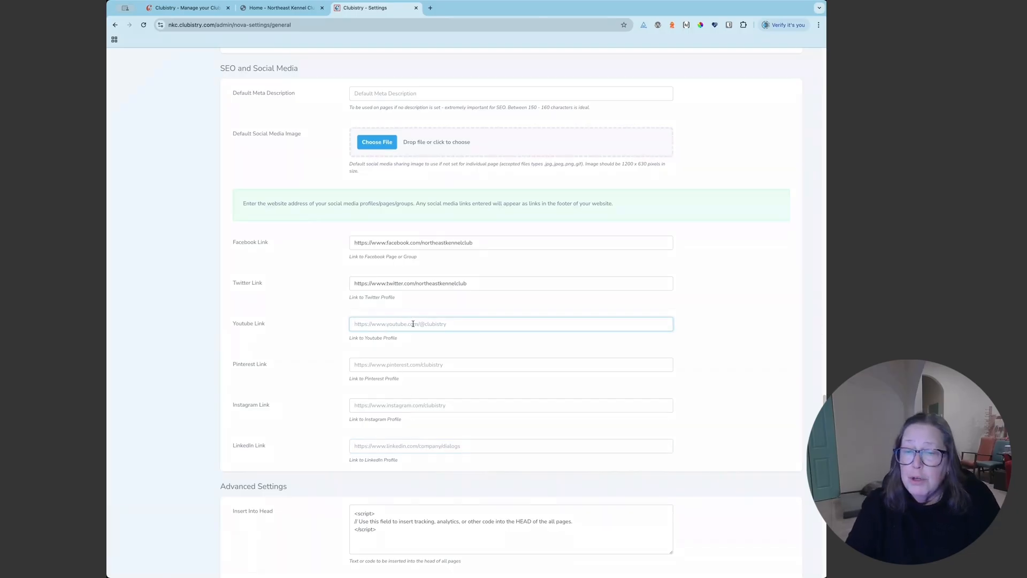
pyautogui.click(401, 364)
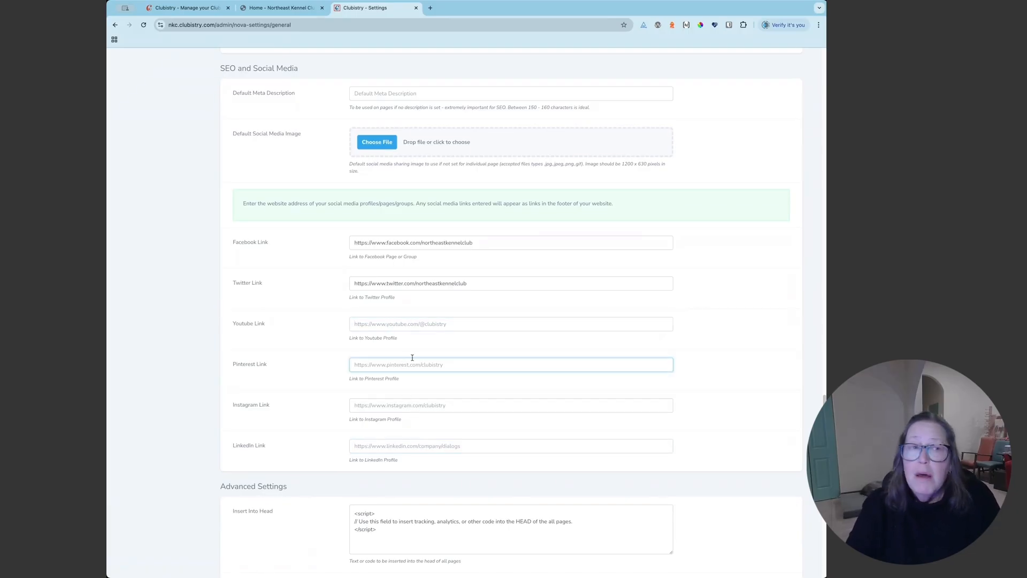
# Examine the Insert Into Head and Insert Into Body code fields in the Advanced Settings
pyautogui.scroll(-5, 298, 394)
pyautogui.scroll(-2, 300, 394)
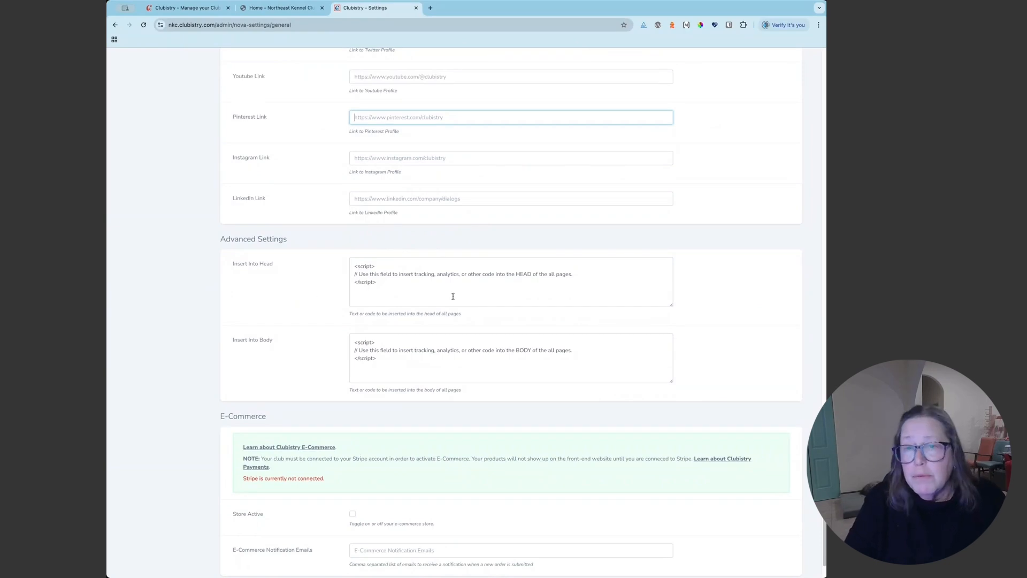
pyautogui.moveTo(400, 285); pyautogui.dragTo(340, 267)
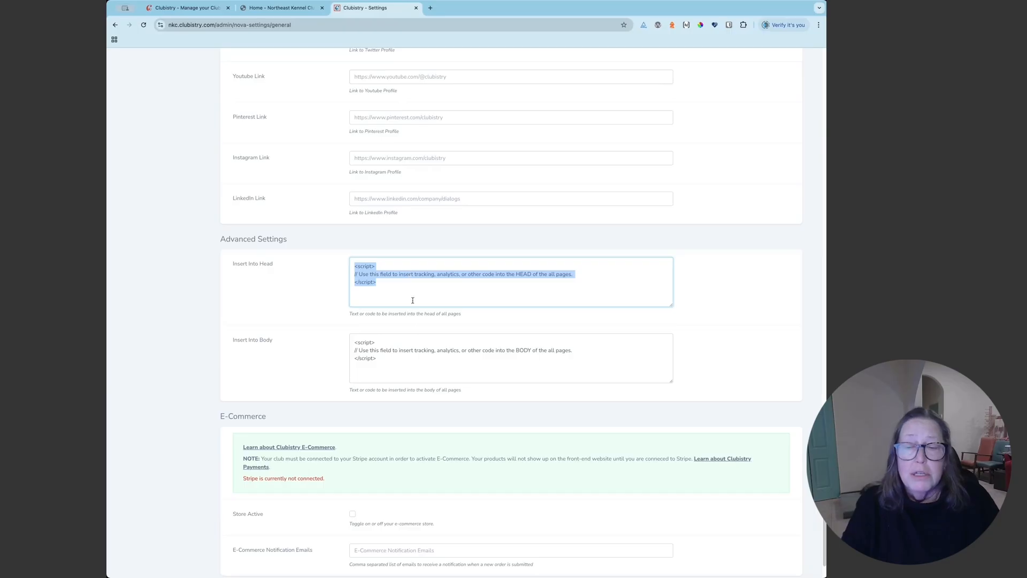
pyautogui.click(423, 359)
pyautogui.moveTo(406, 355); pyautogui.dragTo(346, 336)
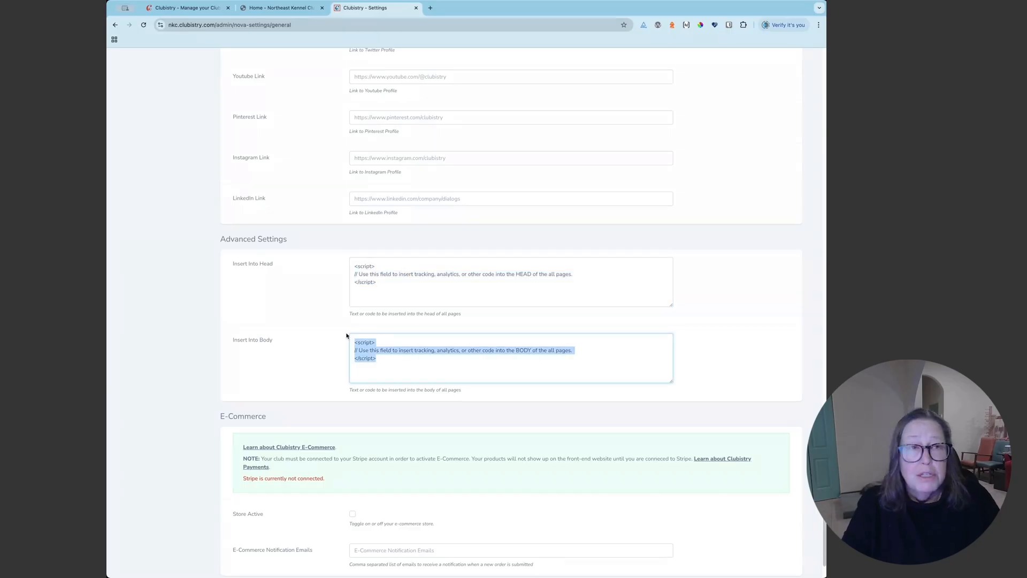
pyautogui.moveTo(409, 279); pyautogui.dragTo(341, 267)
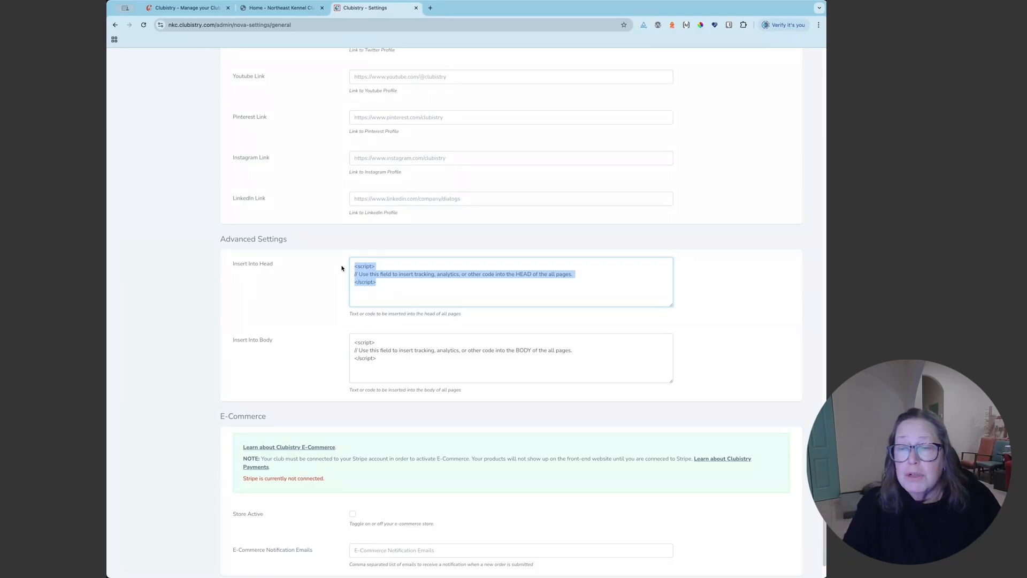
pyautogui.click(372, 271)
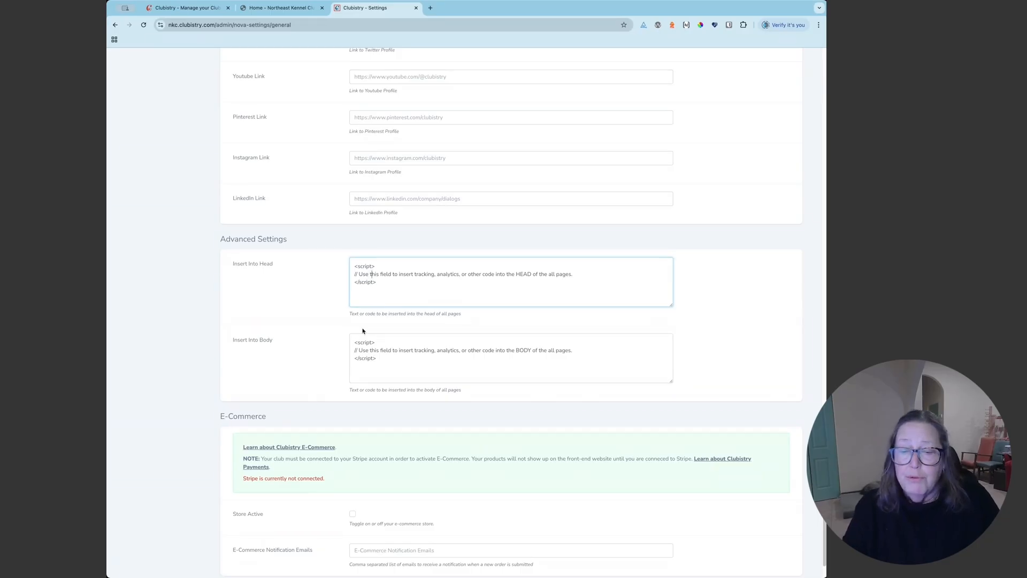
# Try activating the e-commerce store, look at the notification emails field, and deactivate the store again
pyautogui.scroll(-2, 311, 401)
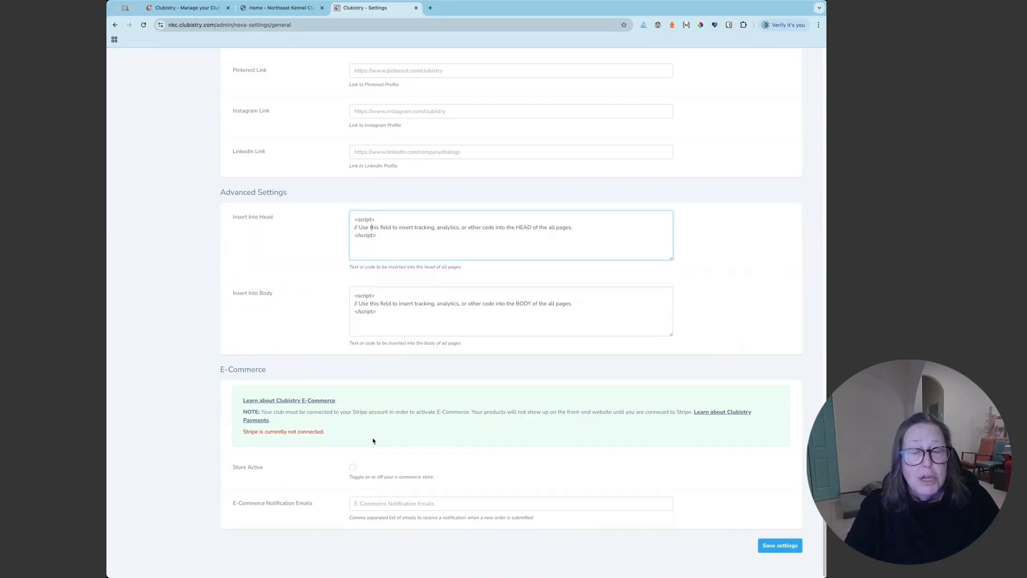
pyautogui.click(352, 467)
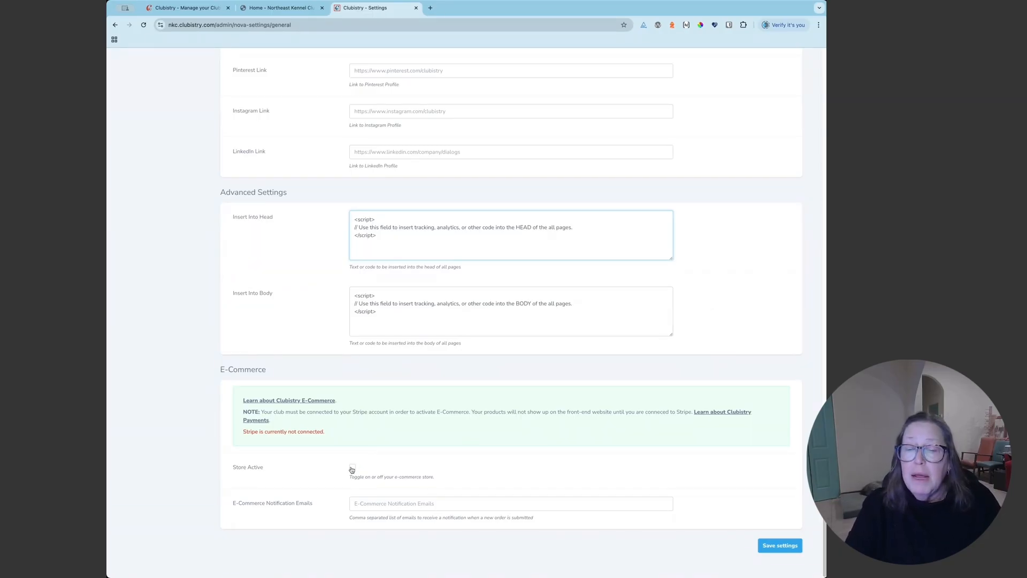
pyautogui.click(391, 501)
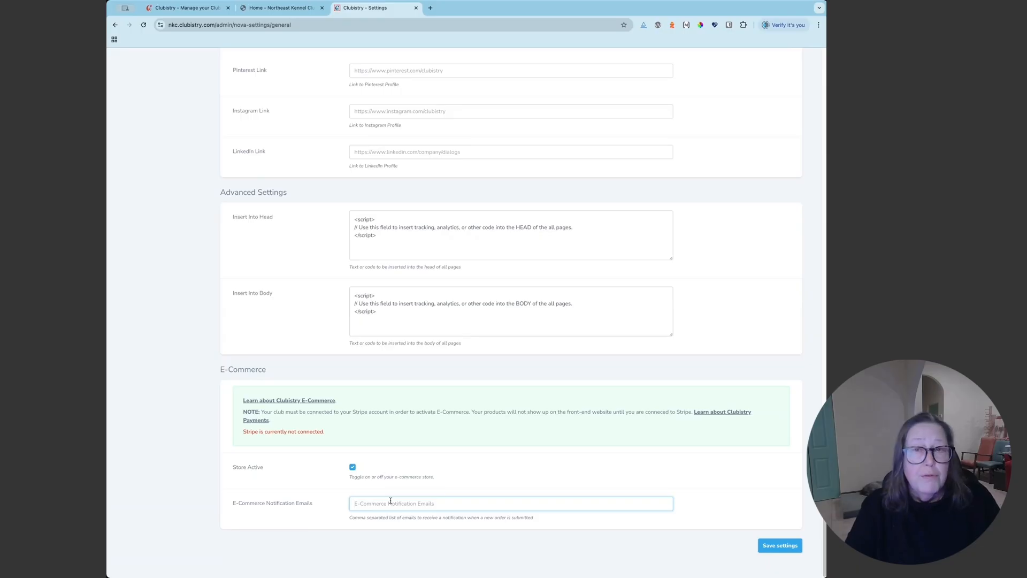
pyautogui.click(352, 467)
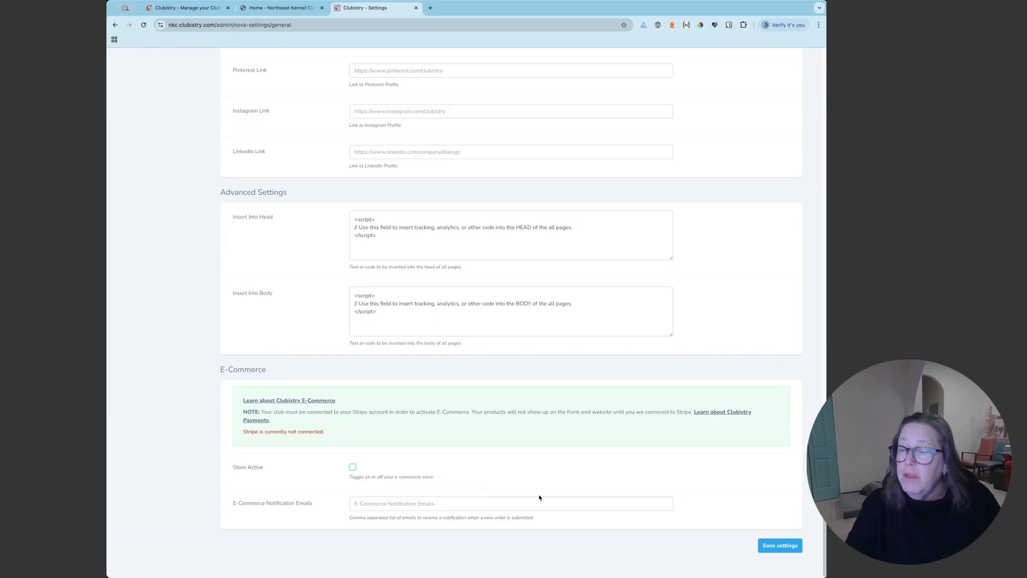
# Save the general settings, and reload the club's home page to check its header, colors, fonts and content blocks
pyautogui.click(781, 546)
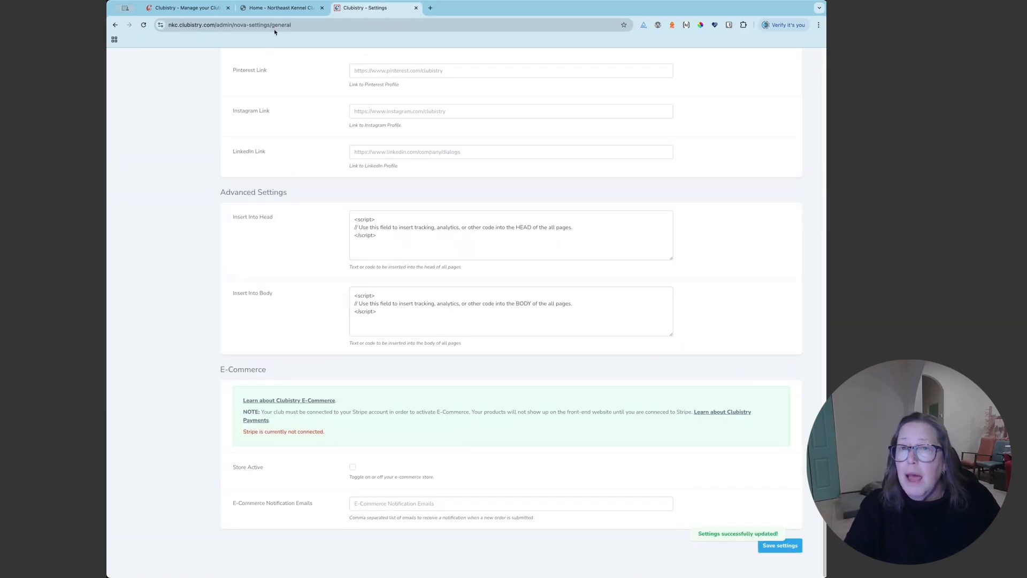
pyautogui.click(278, 13)
pyautogui.press('super+r')
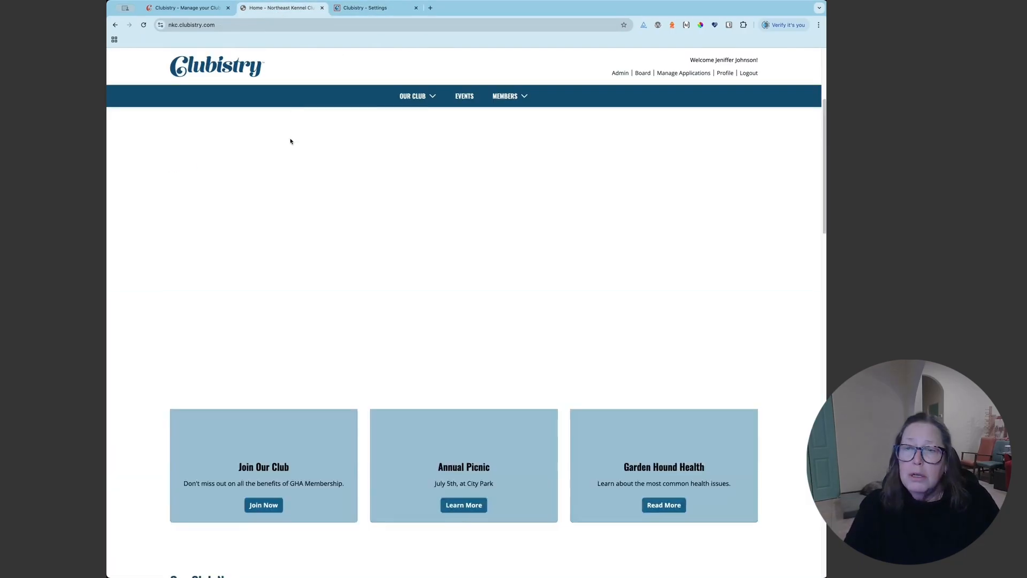
pyautogui.press('super+r')
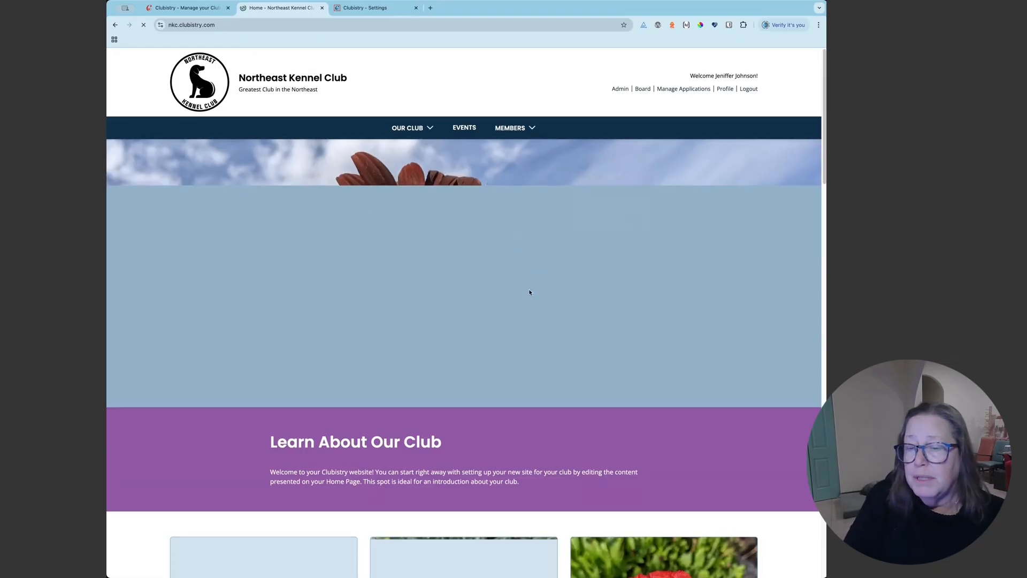
pyautogui.scroll(-5, 531, 300)
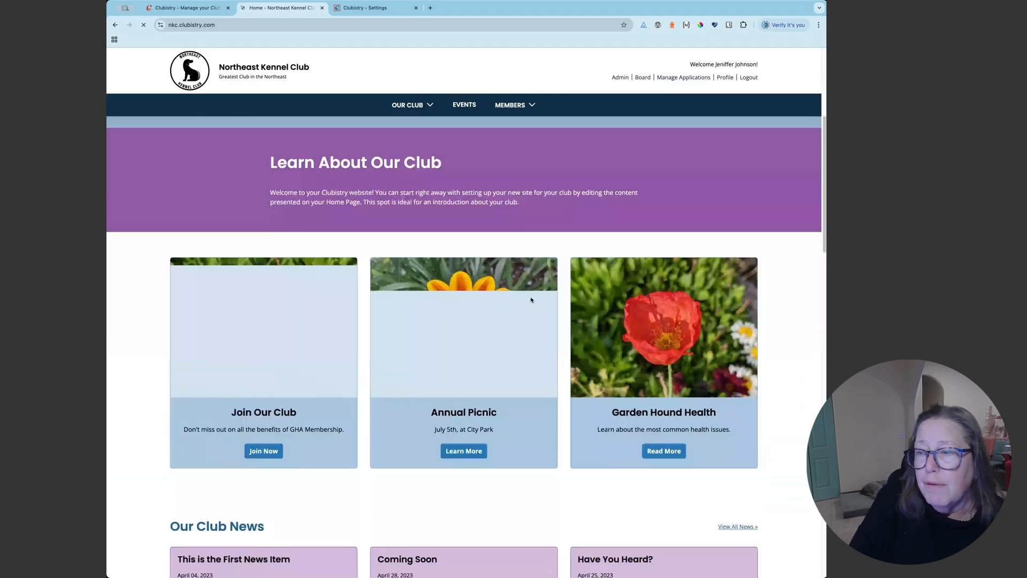
pyautogui.scroll(-1, 532, 300)
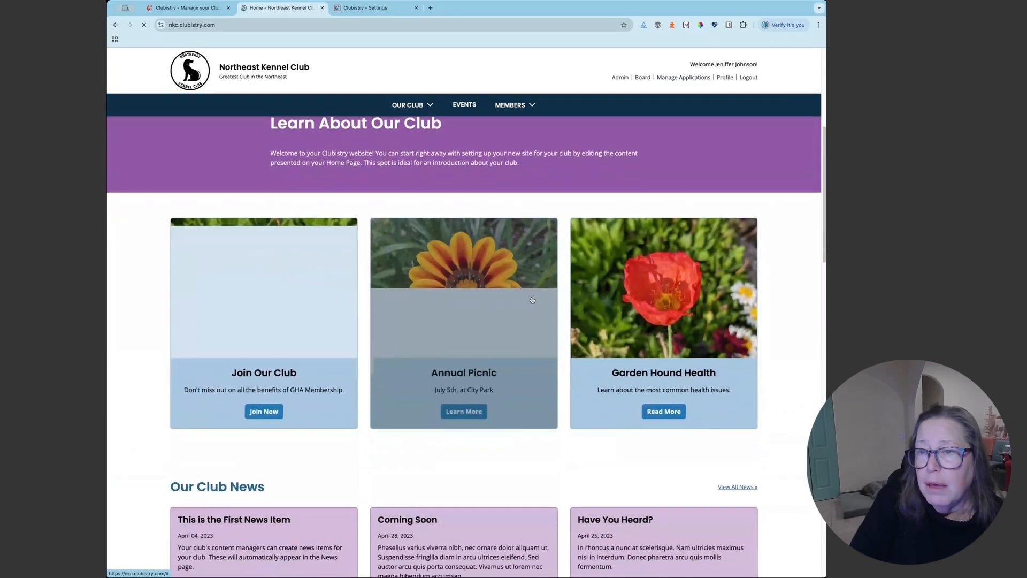
pyautogui.scroll(5, 532, 300)
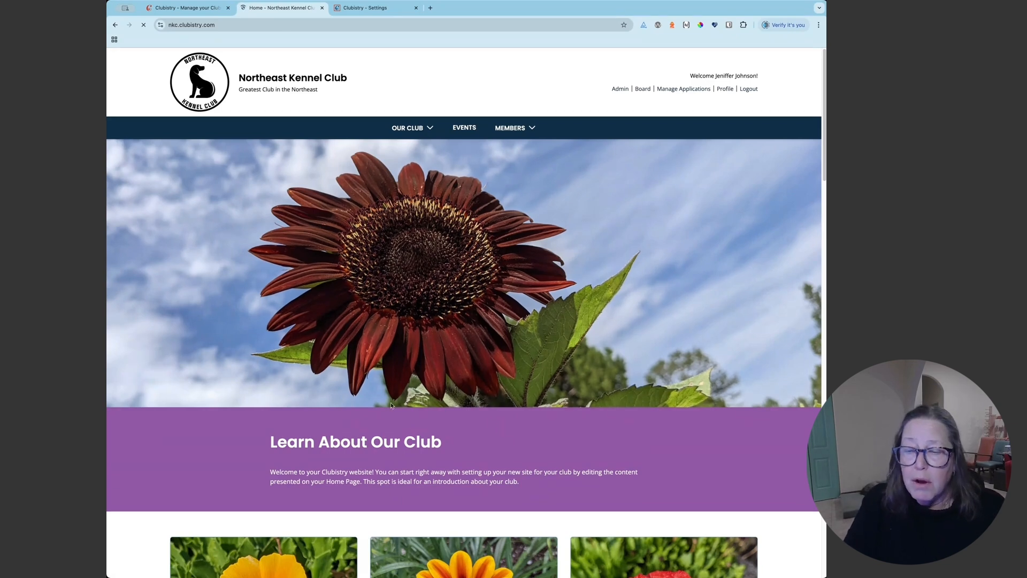
pyautogui.scroll(-3, 389, 406)
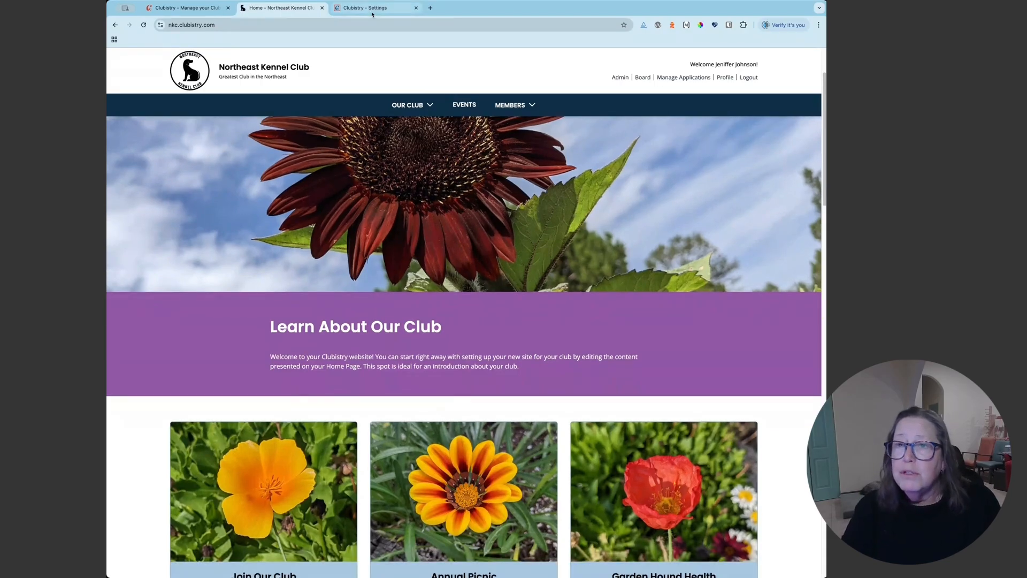
# Return to the general settings and review the logo, icon, footer copy, tagline, theme colors, header preview and fonts
pyautogui.click(365, 8)
pyautogui.scroll(20, 422, 236)
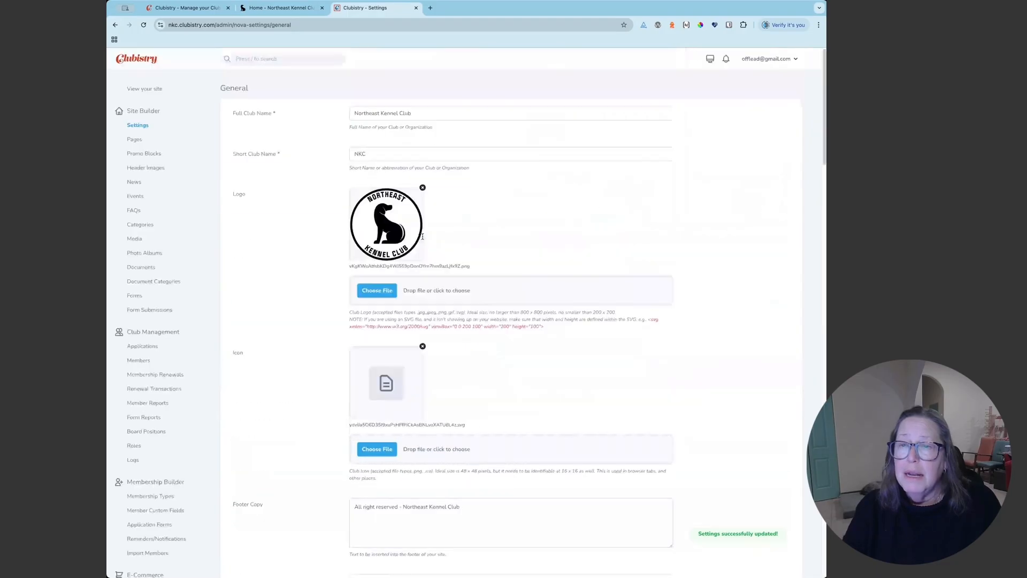
pyautogui.scroll(-5, 422, 236)
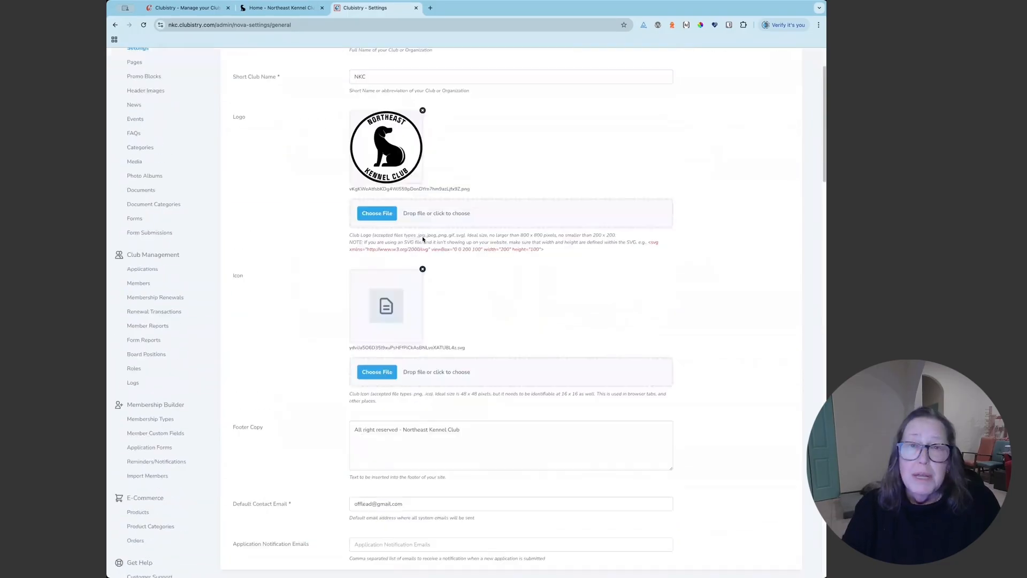
pyautogui.scroll(-7, 422, 237)
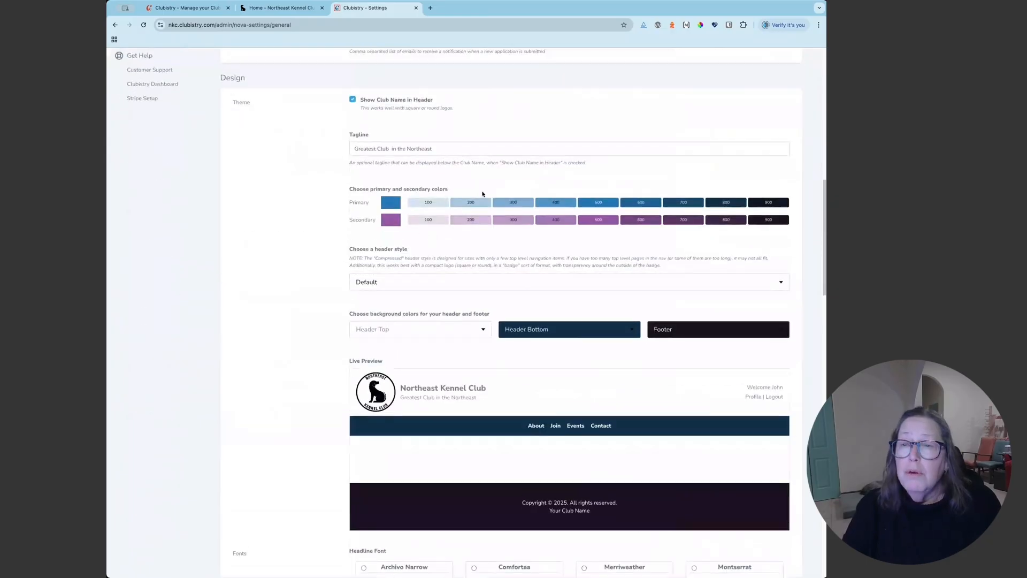
pyautogui.click(449, 150)
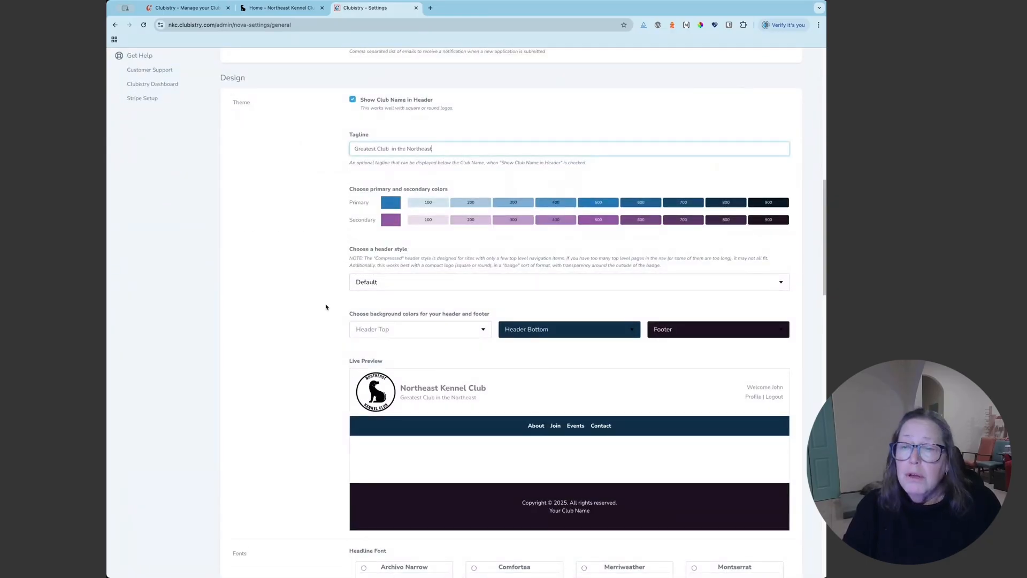
pyautogui.scroll(-3, 325, 307)
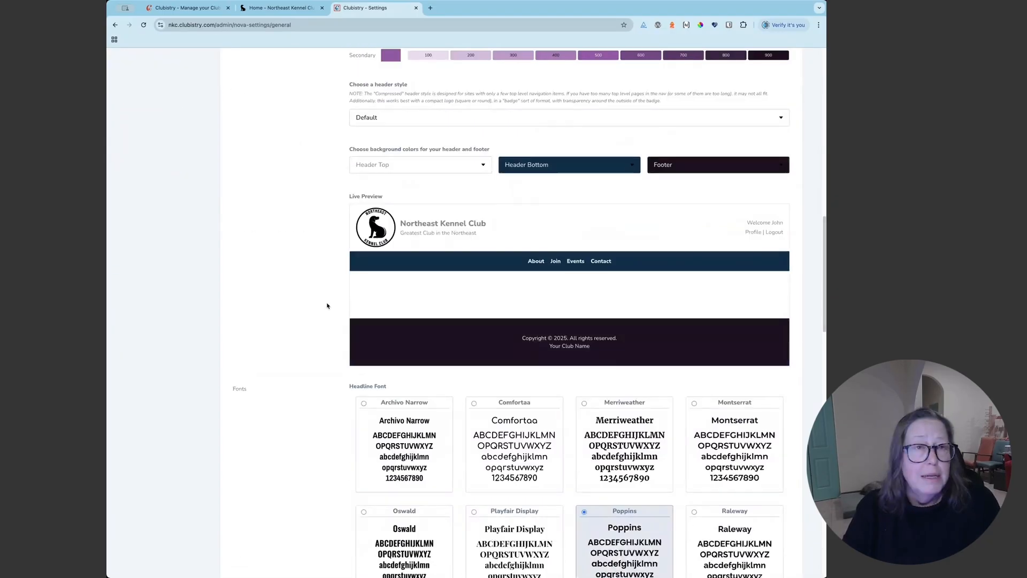